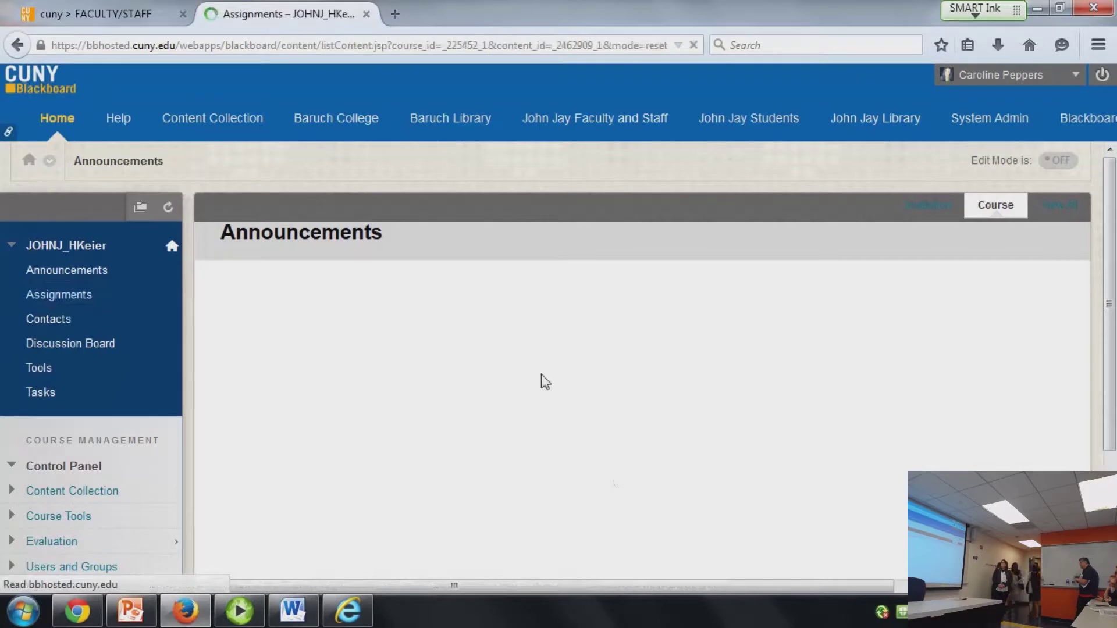
Step: Review the Paper Chase Portfolio Project and its individual assignments on the course's Assignments page
scroll(541, 378, down, 5)
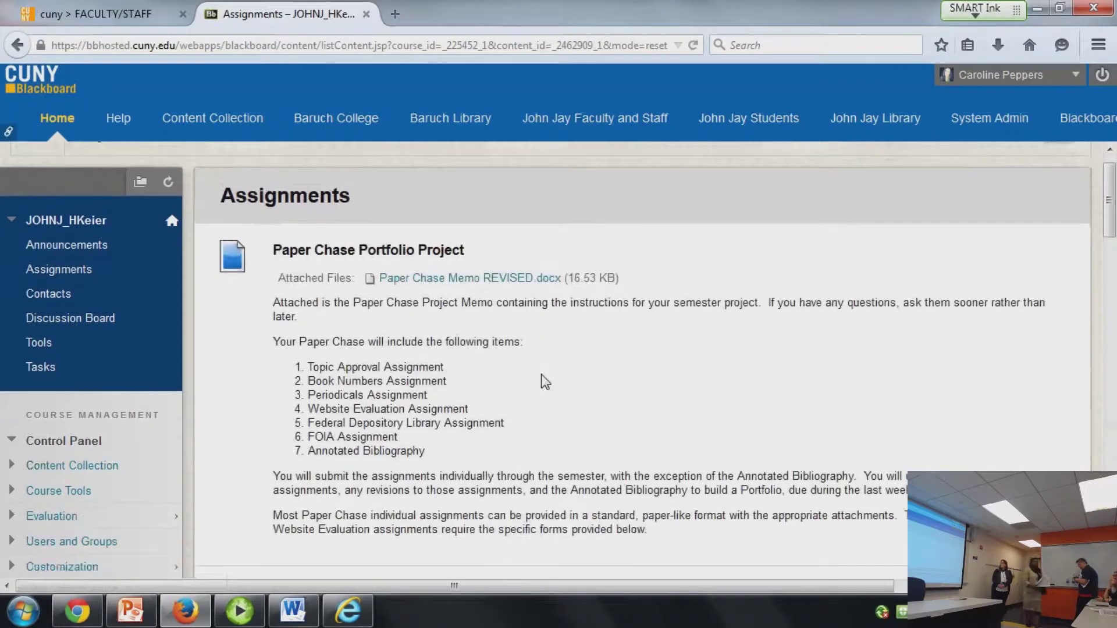
scroll(545, 381, down, 2)
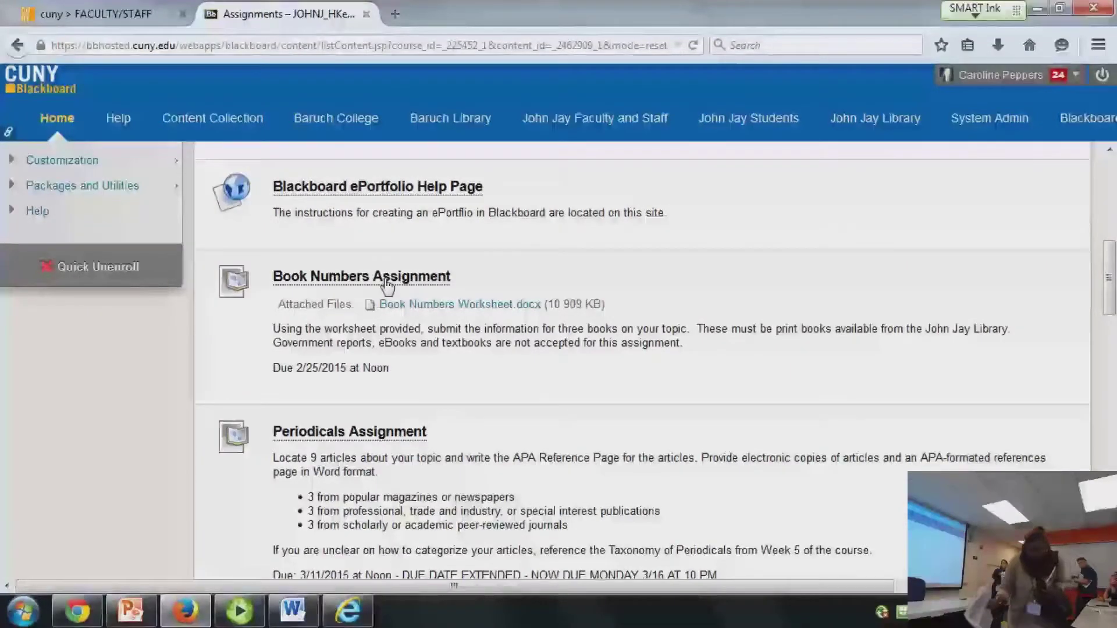
scroll(515, 486, down, 4)
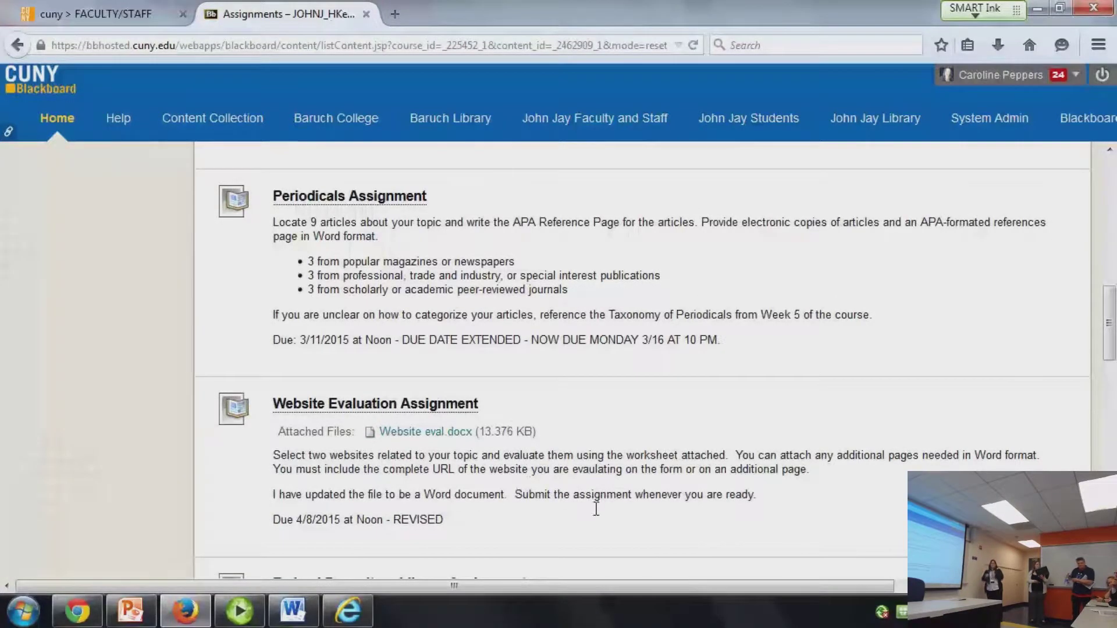
scroll(593, 506, up, 5)
Step: Start a new portfolio from My Portfolios and give it the title "Paper Chase"
drag(537, 585, 768, 611)
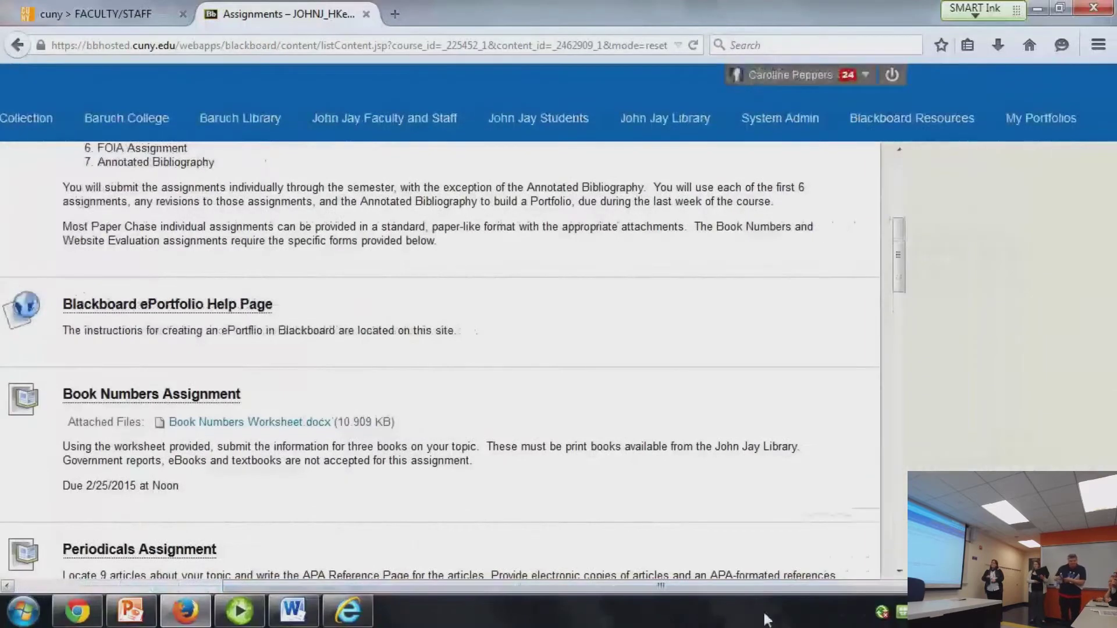
click(1046, 119)
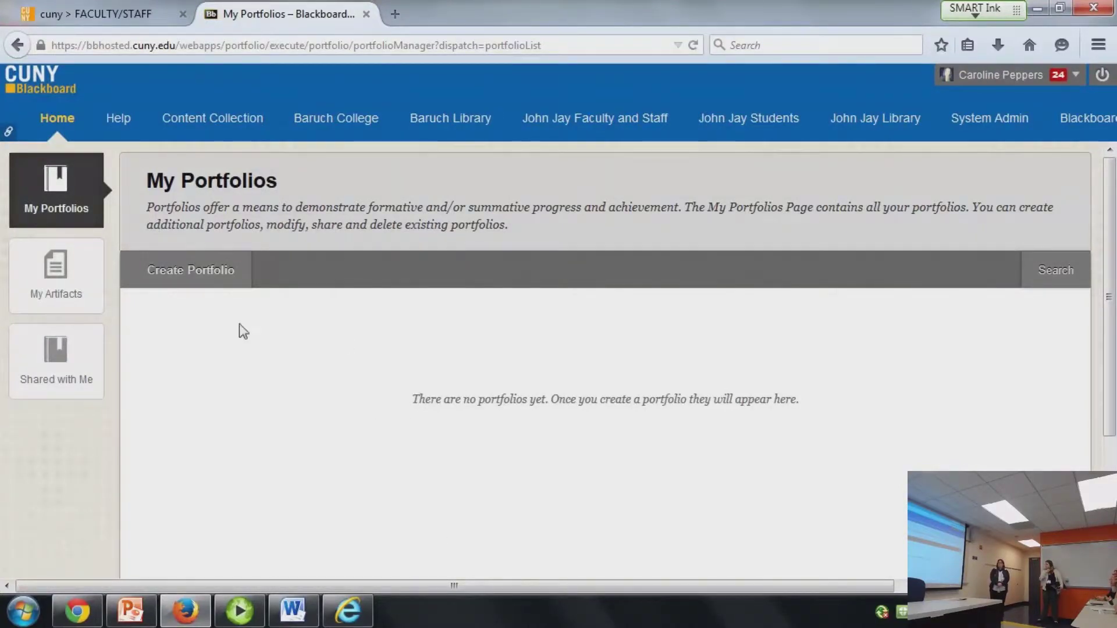
click(210, 285)
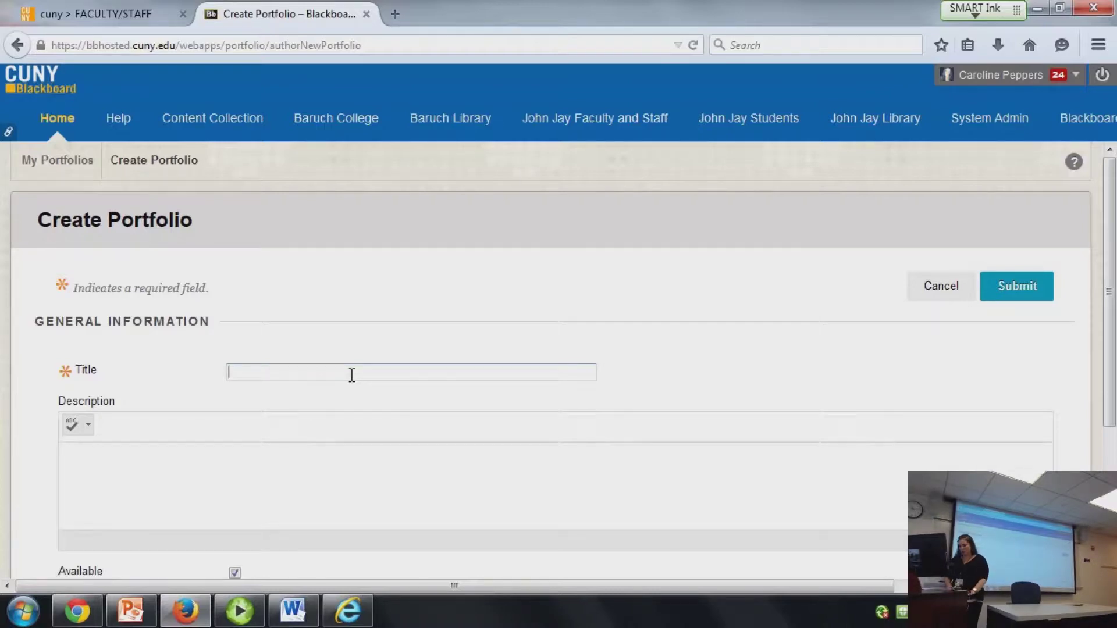
text(Paper)
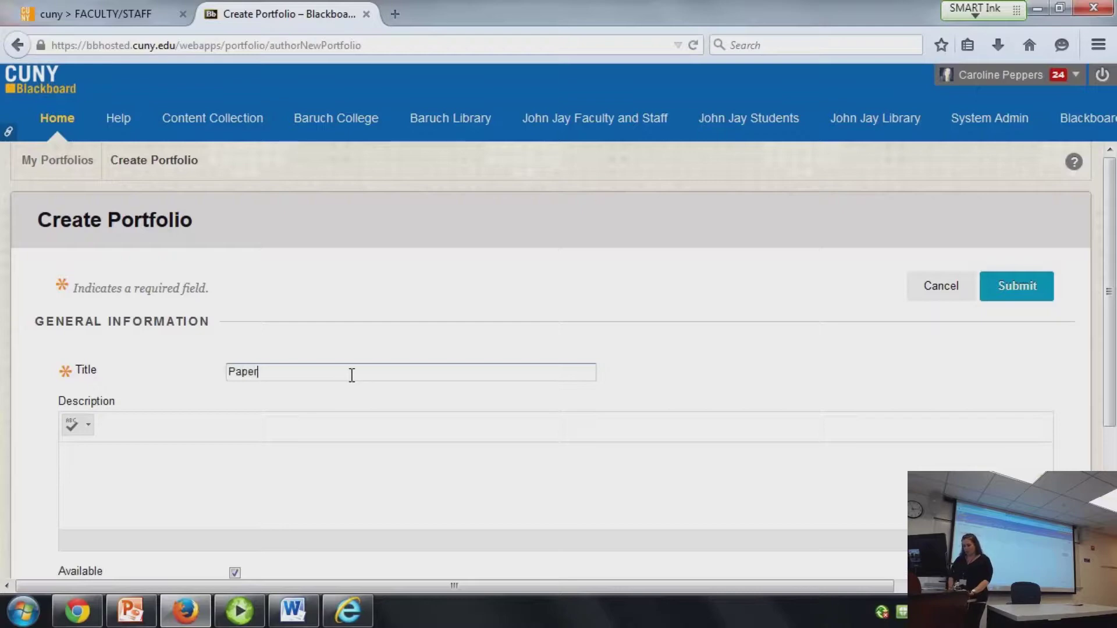
text( Chase)
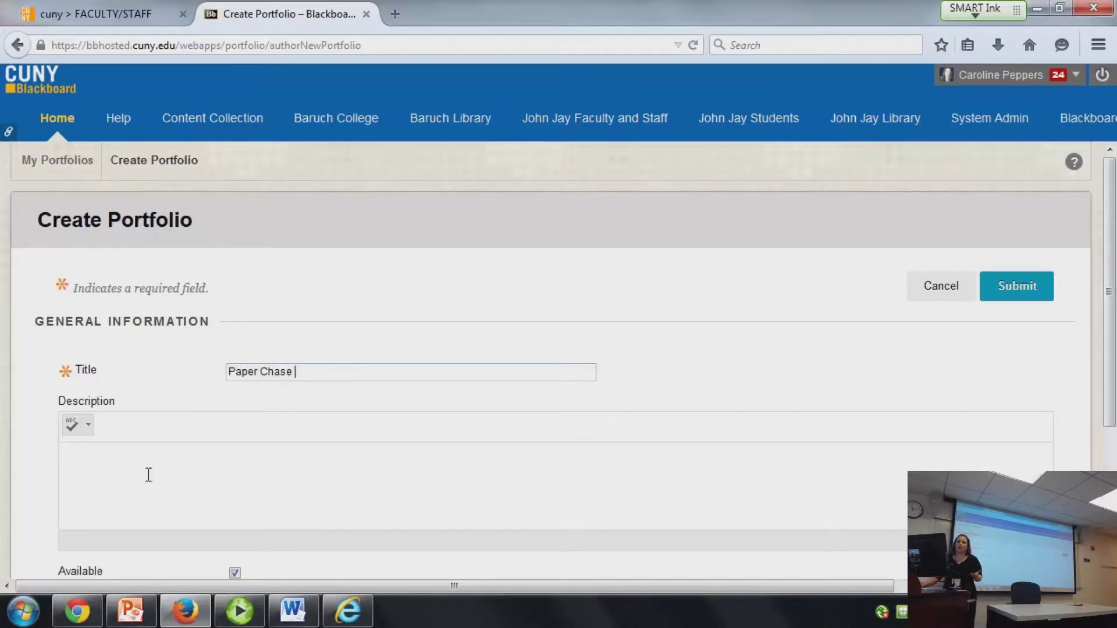
Step: Turn off private comments for the portfolio, leave the description blank, and submit the general information
scroll(139, 495, down, 3)
click(155, 400)
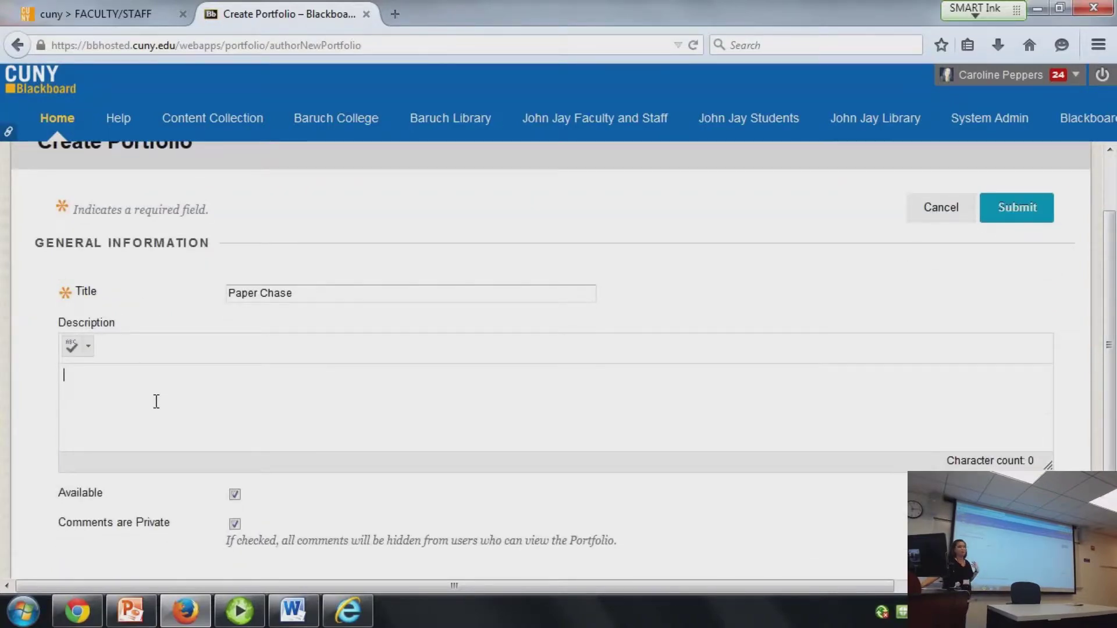
scroll(154, 400, down, 3)
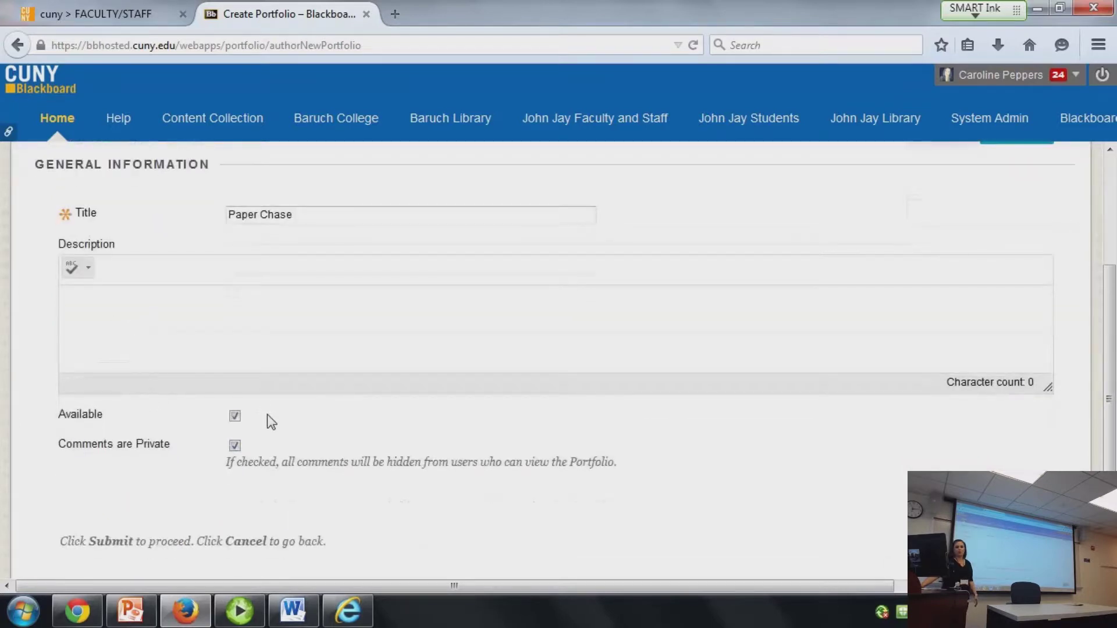
scroll(251, 417, down, 2)
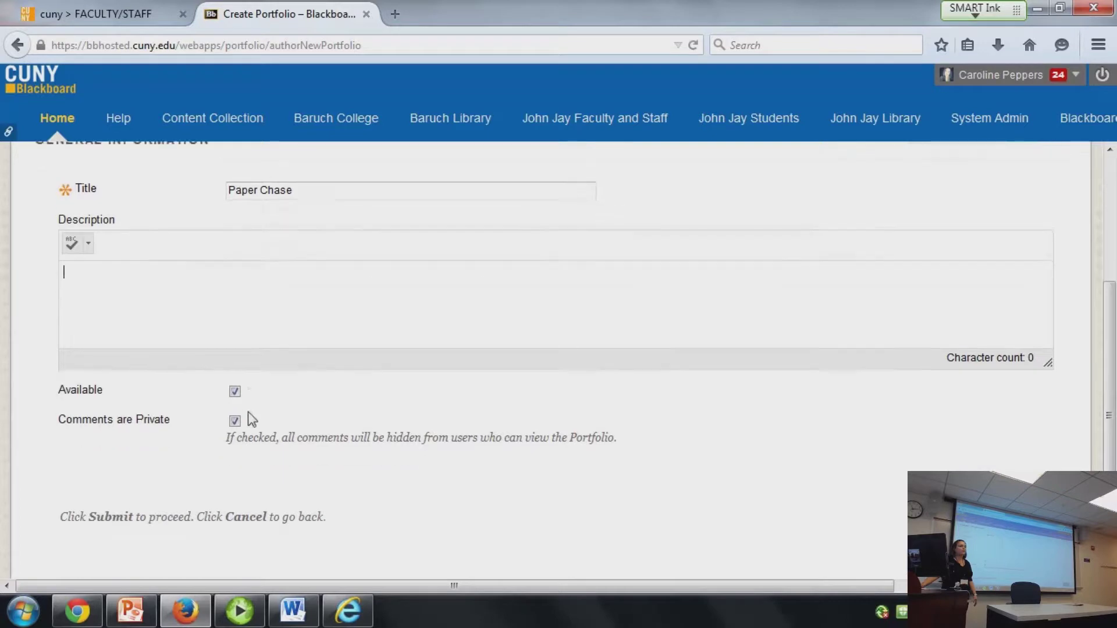
scroll(243, 388, down, 1)
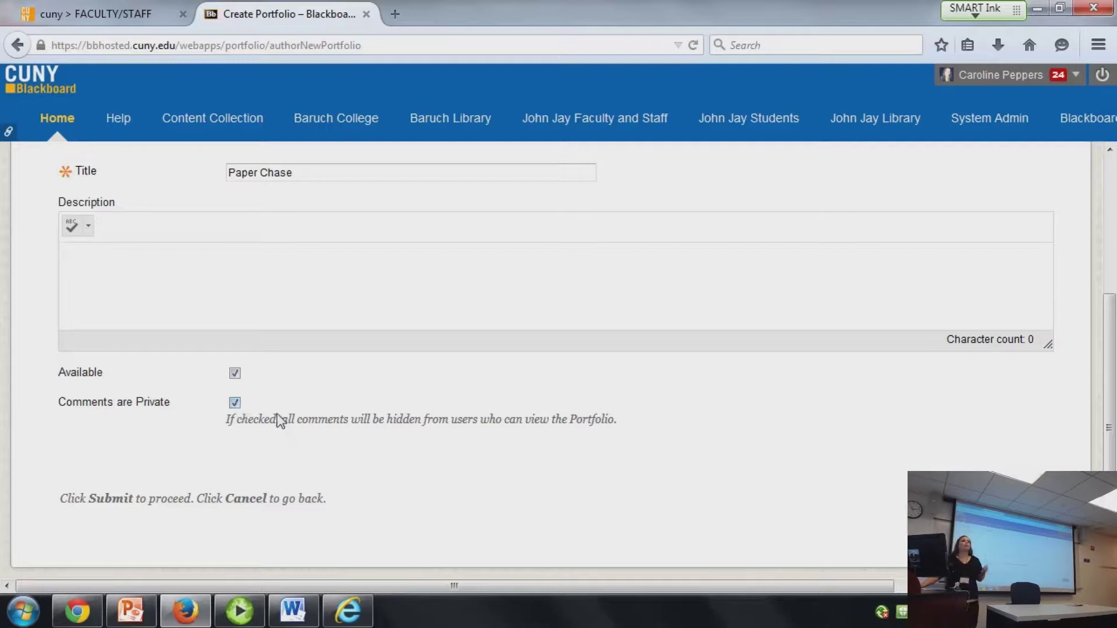
click(234, 403)
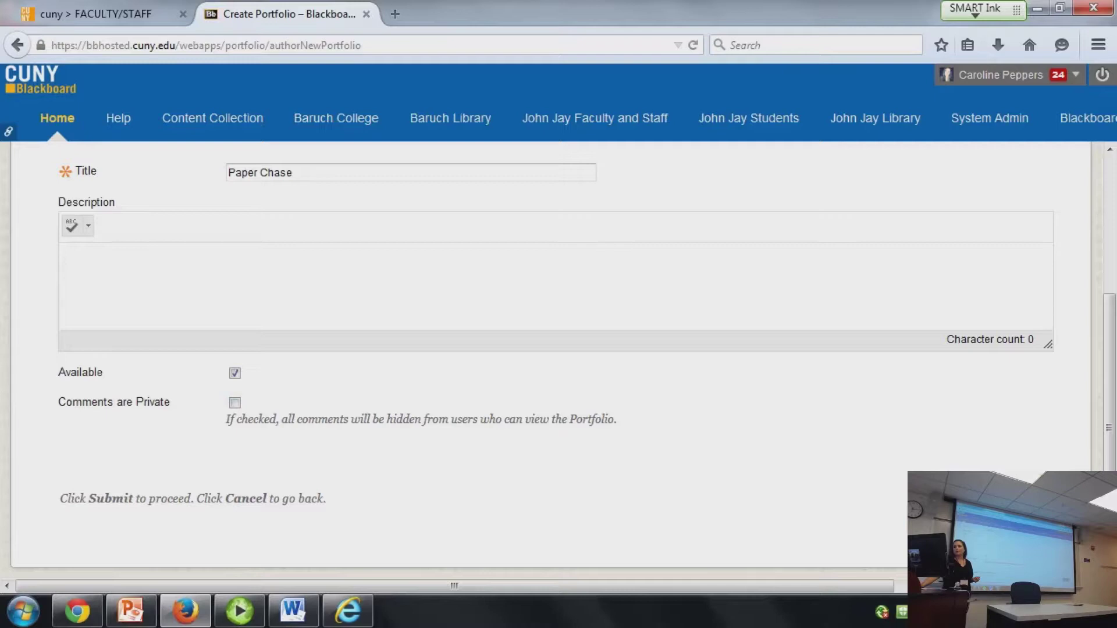
click(1041, 544)
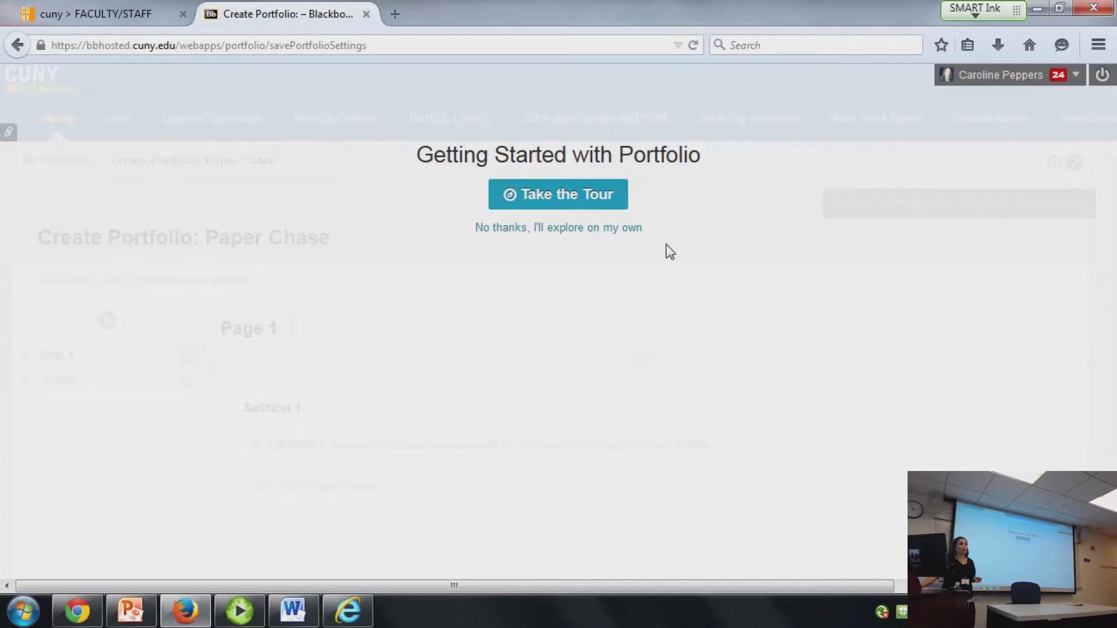
Step: Take the portfolio tour through the Portfolio Header and Navigator explanations, and close it there
click(535, 197)
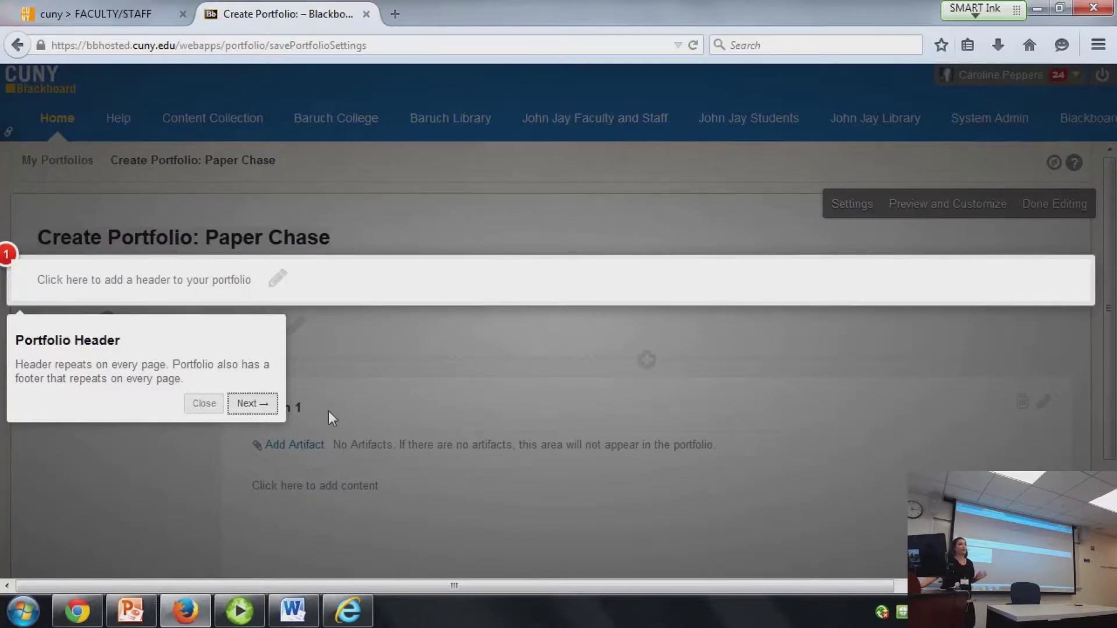
click(253, 403)
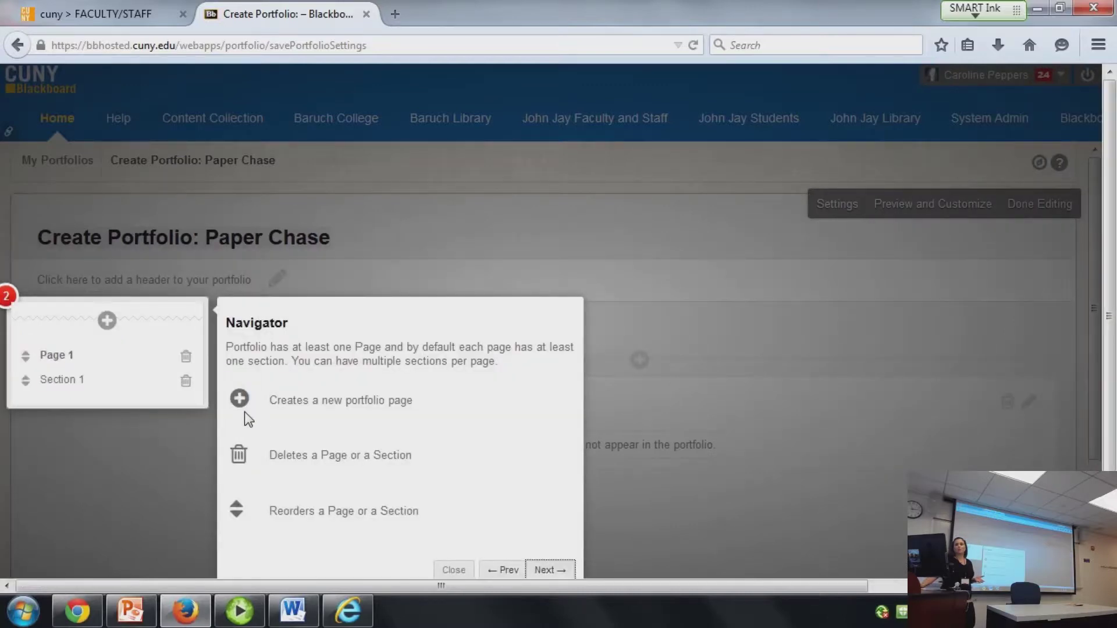
click(454, 570)
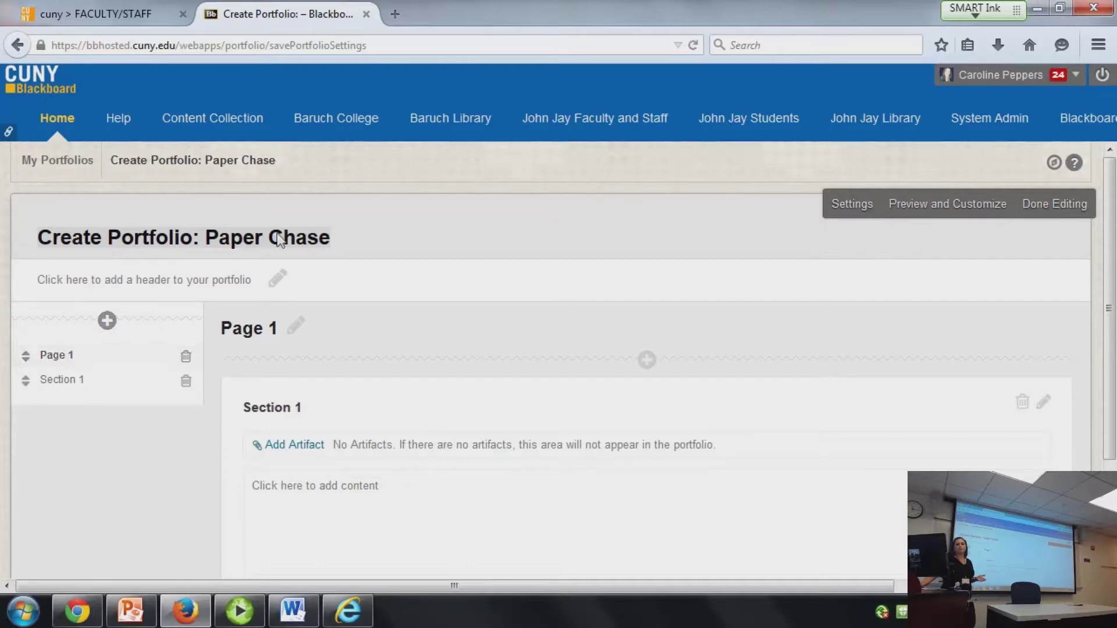
Step: Replace the title of Page 1 in the portfolio with "Topic Approval"
click(92, 363)
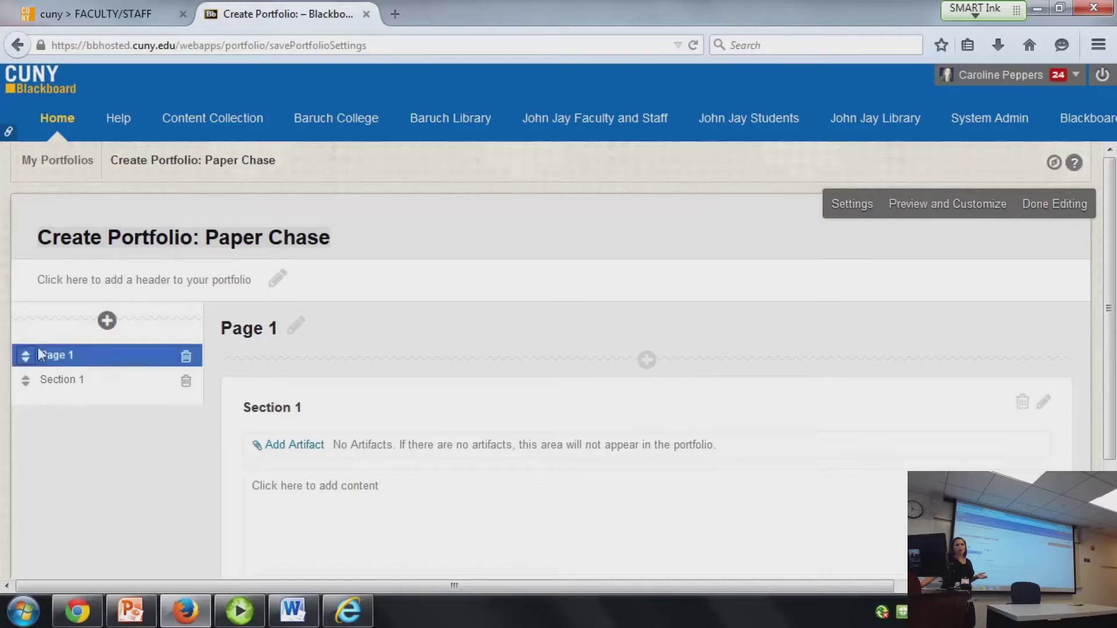
click(306, 329)
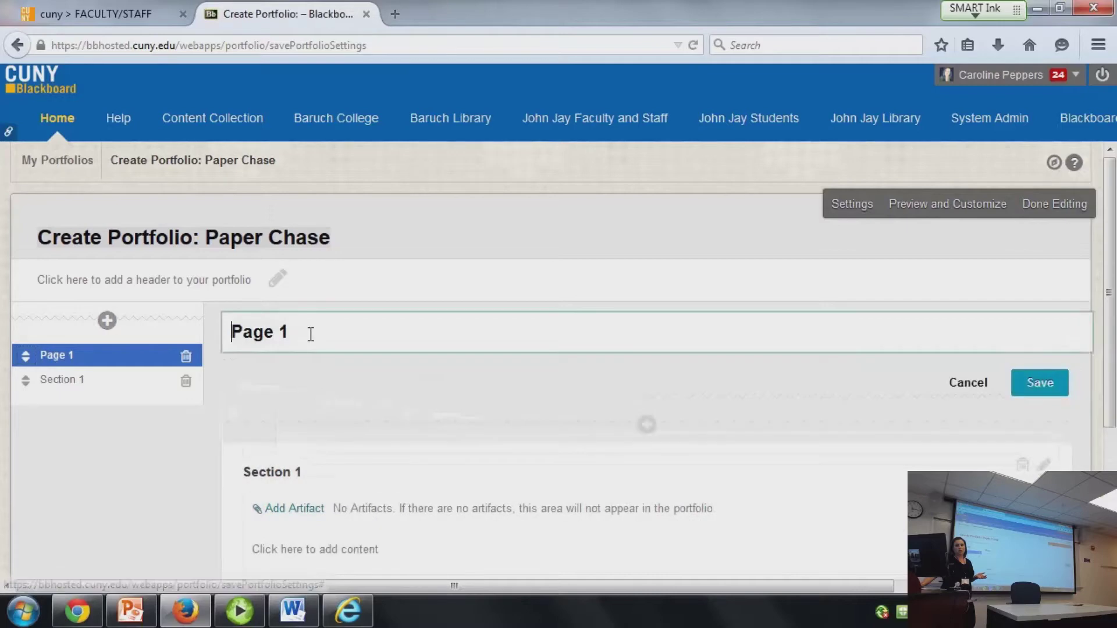
click(310, 334)
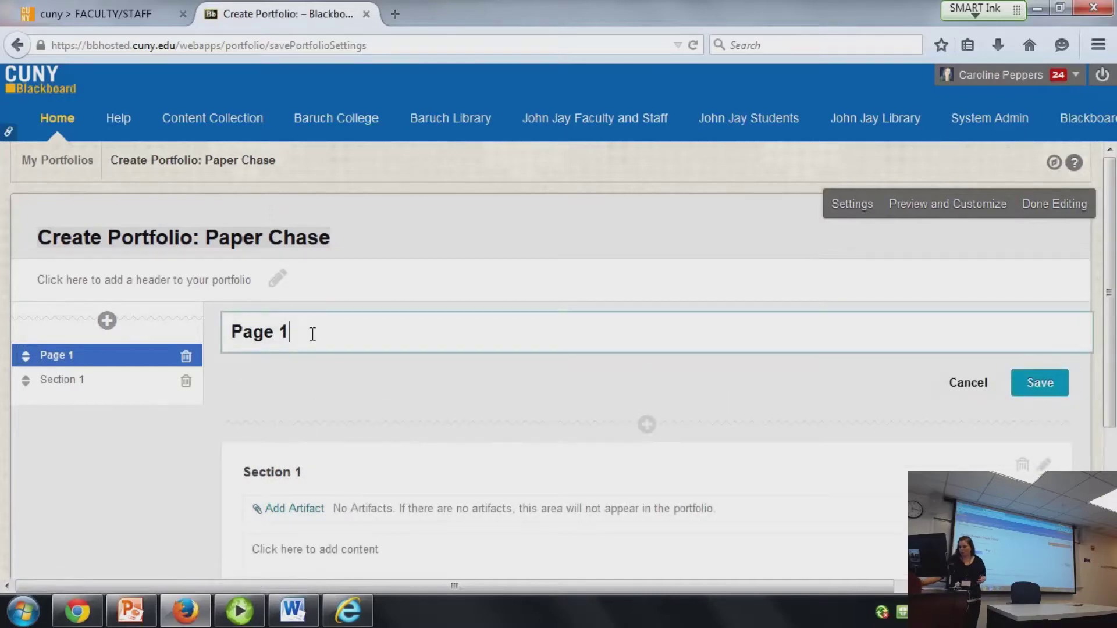
key(BackSpace)
key(BackSpace)
key(BackSpace)
key(BackSpace)
key(BackSpace)
key(BackSpace)
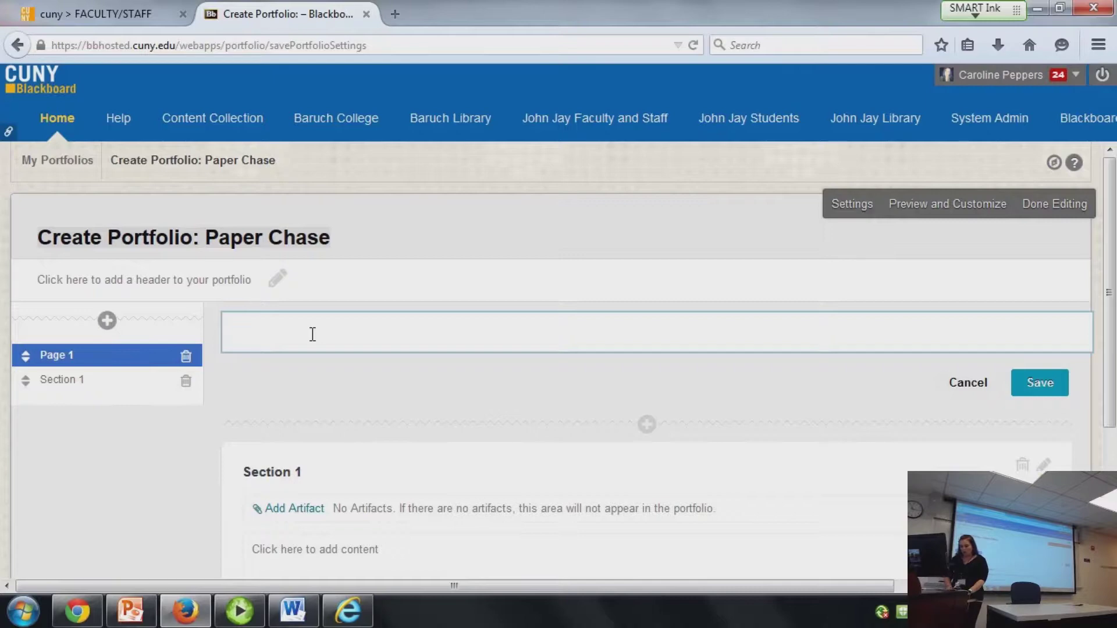
text(Topic )
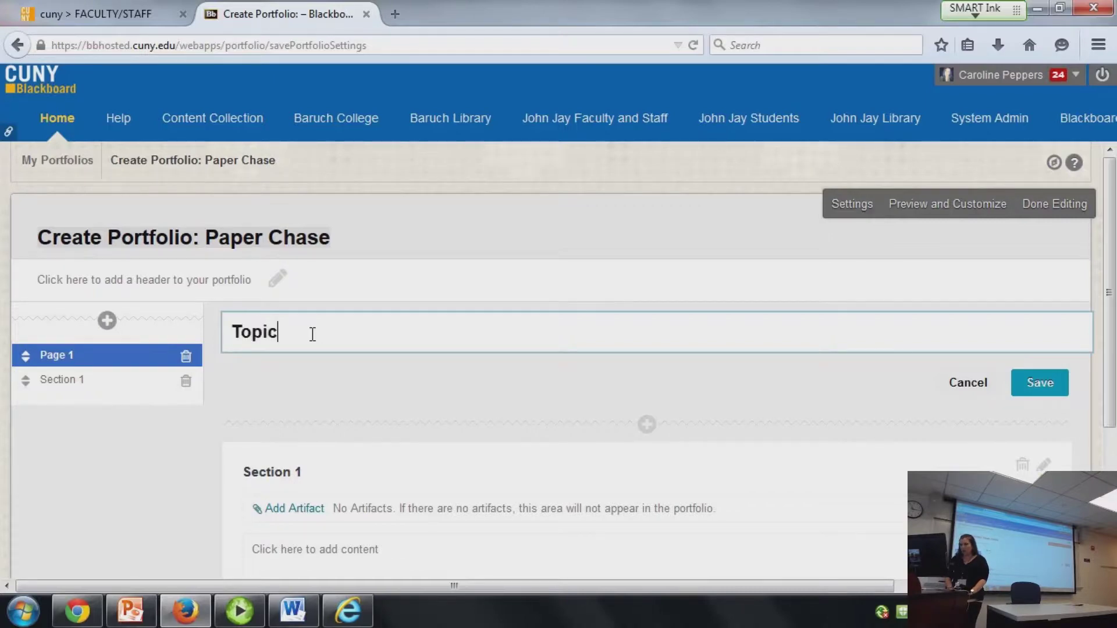
text(Appro)
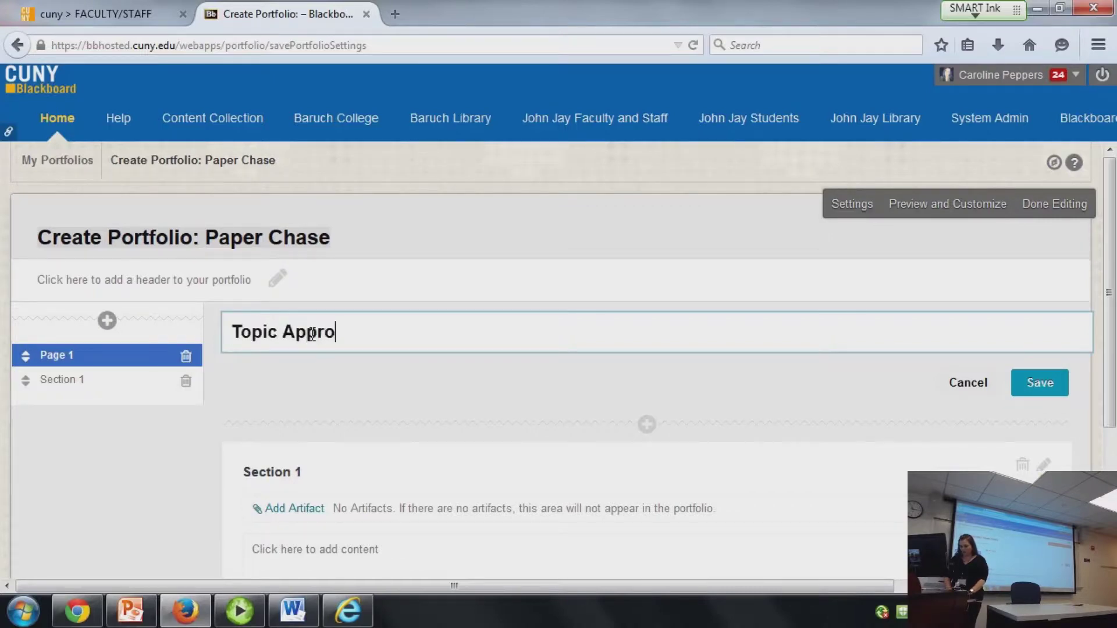
text(val)
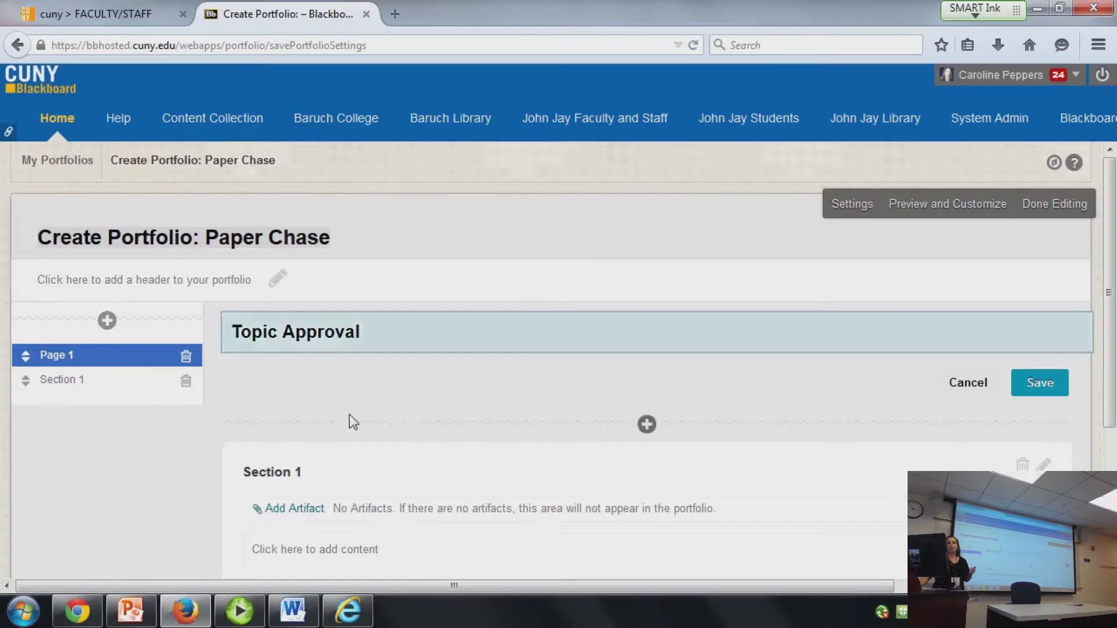
Step: Replace the title of Section 1 with "First Choice" and place the cursor in the section's content area
scroll(351, 413, down, 1)
scroll(352, 411, down, 1)
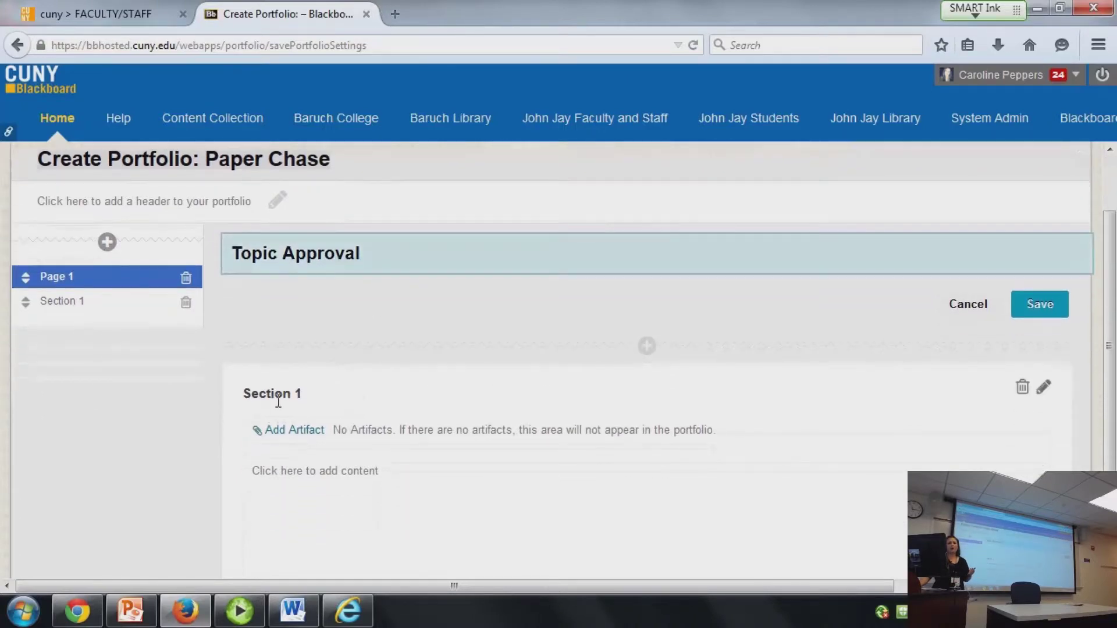
click(65, 303)
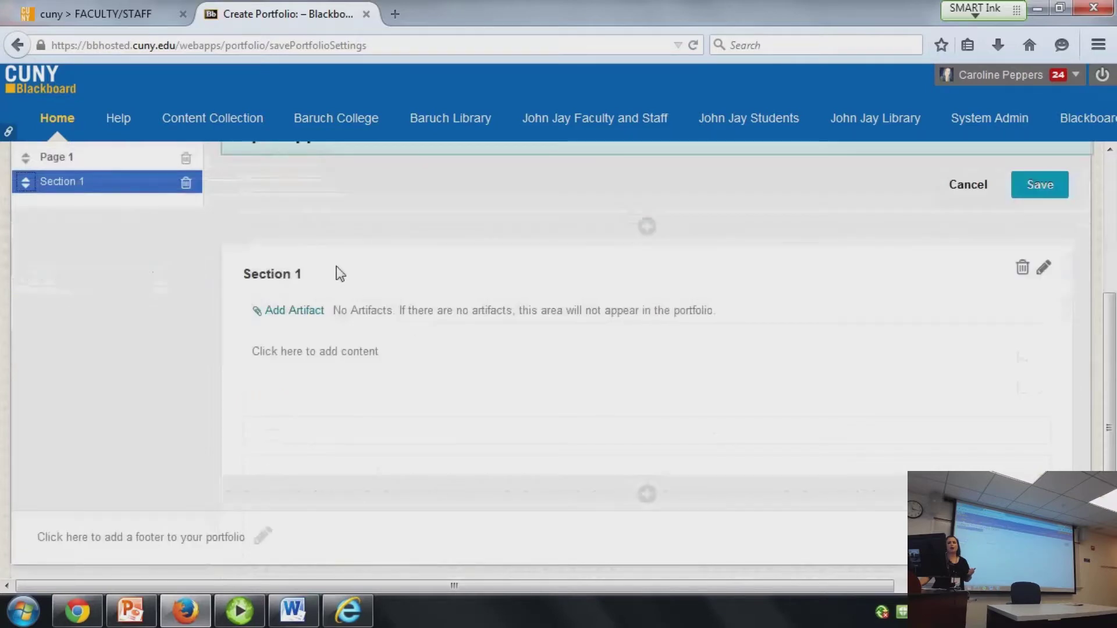
click(301, 278)
key(BackSpace)
key(BackSpace)
key(BackSpace)
key(BackSpace)
key(BackSpace)
key(BackSpace)
key(BackSpace)
key(BackSpace)
key(BackSpace)
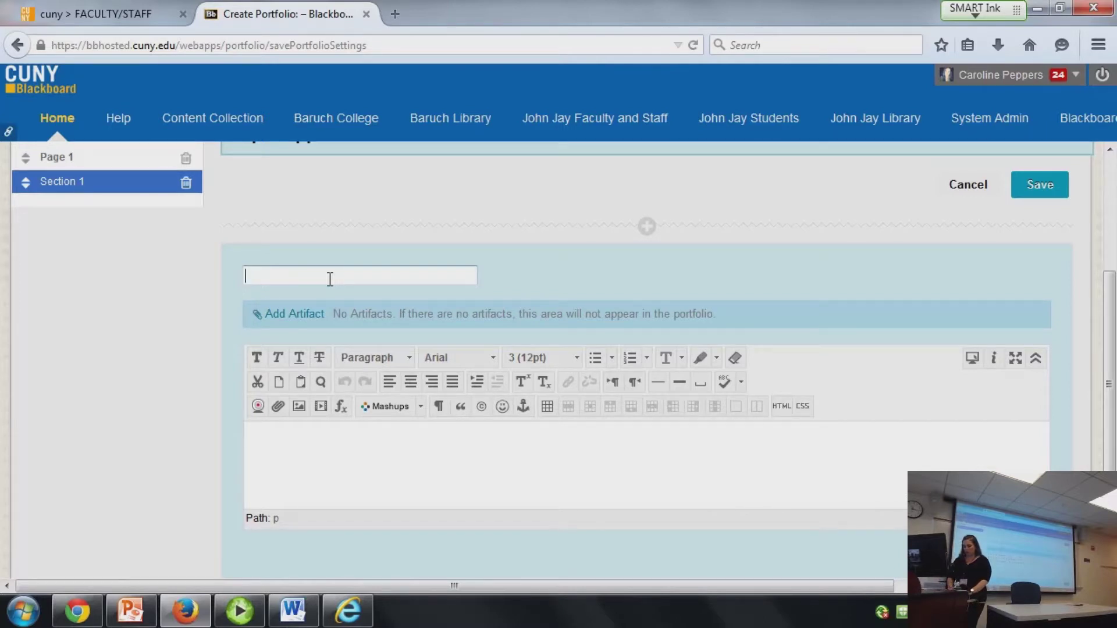
text(First Choice)
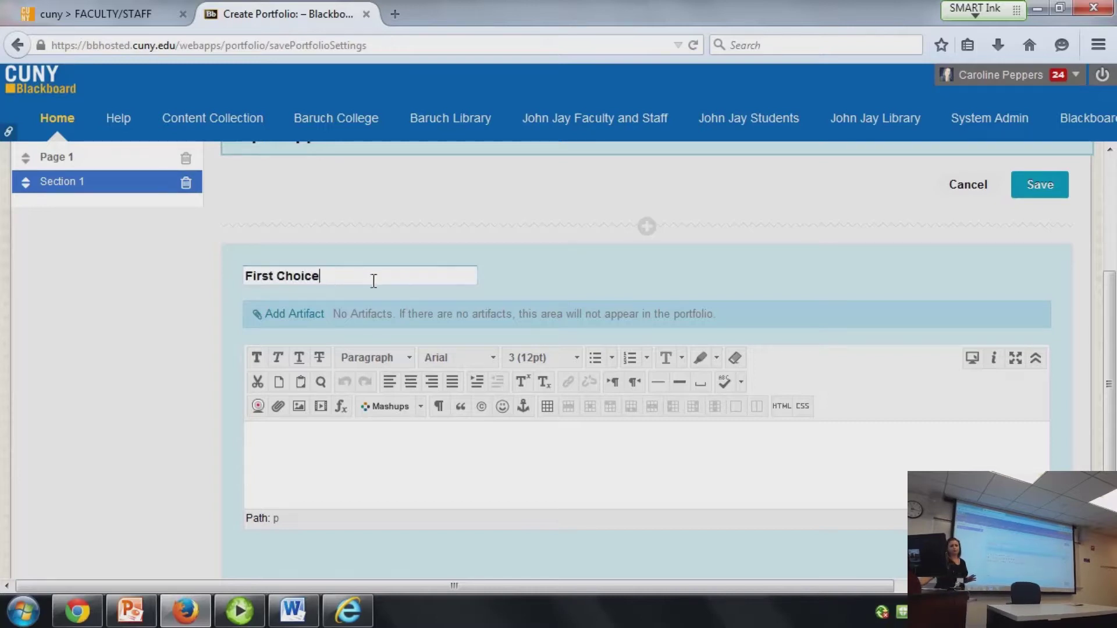
click(334, 470)
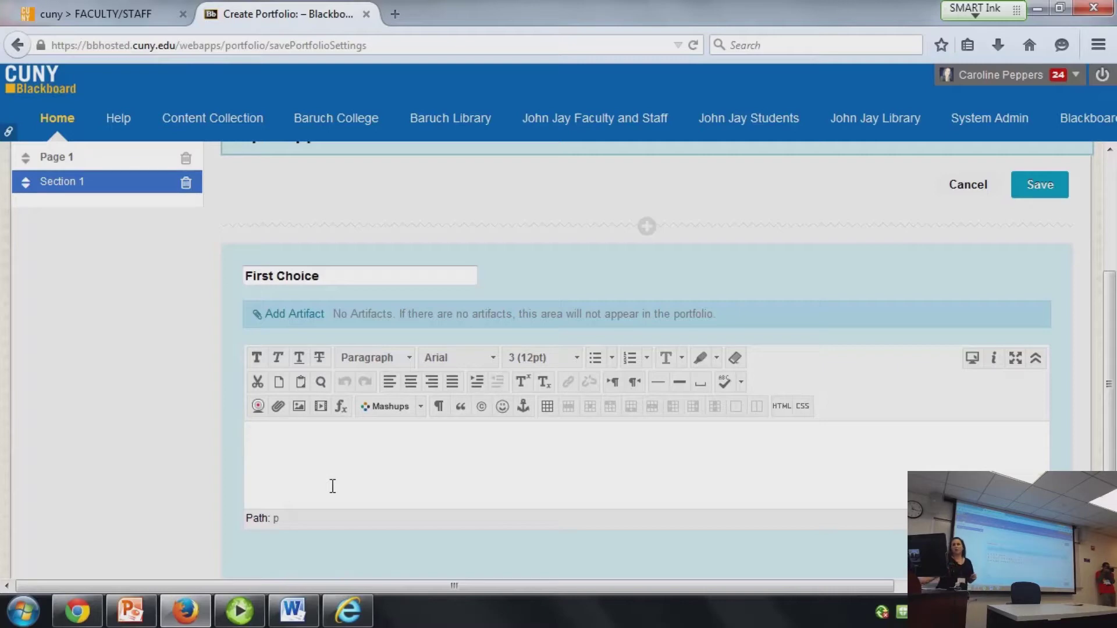
Step: Start adding a course artifact to the First Choice section and filter the artifacts by the JOHNJ course listed directly above JOHNJ_SEEK_TUTORING_DEV
click(323, 324)
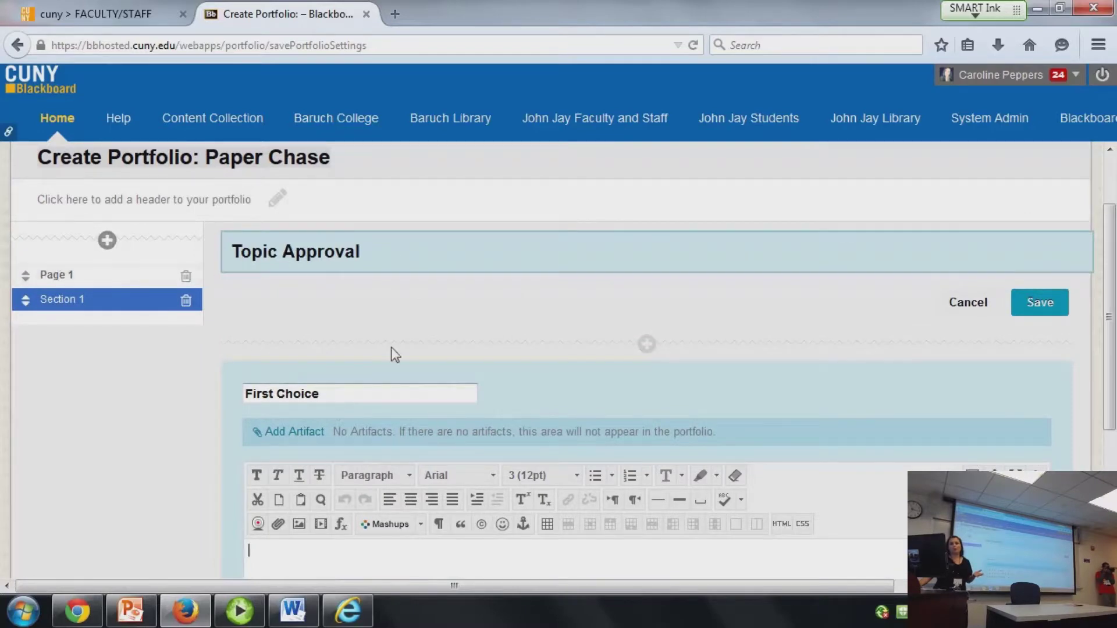
click(288, 441)
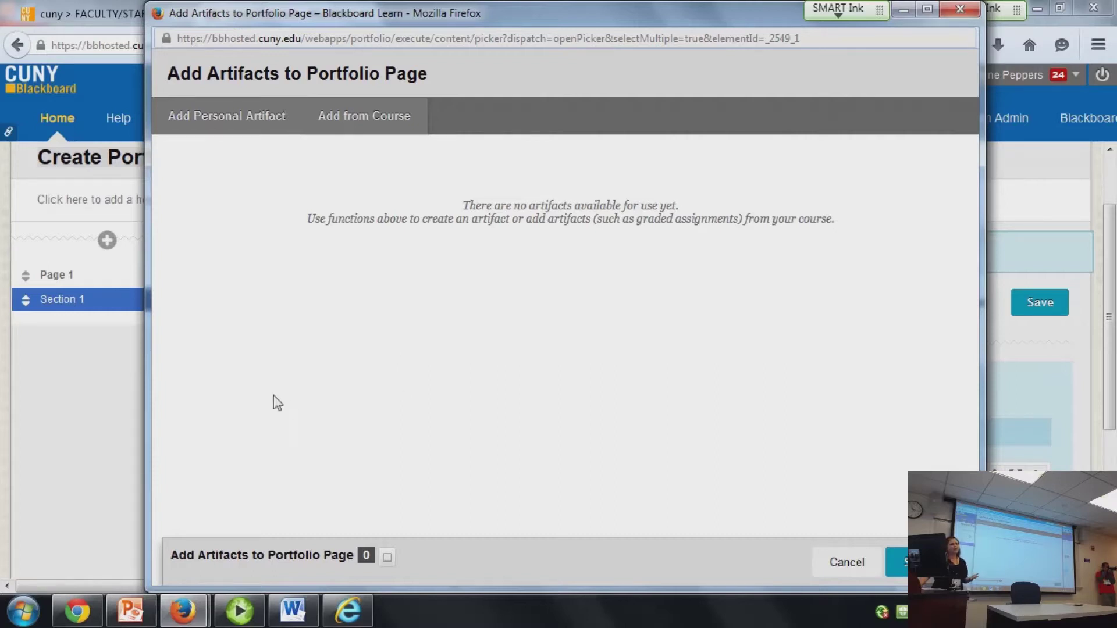
click(381, 124)
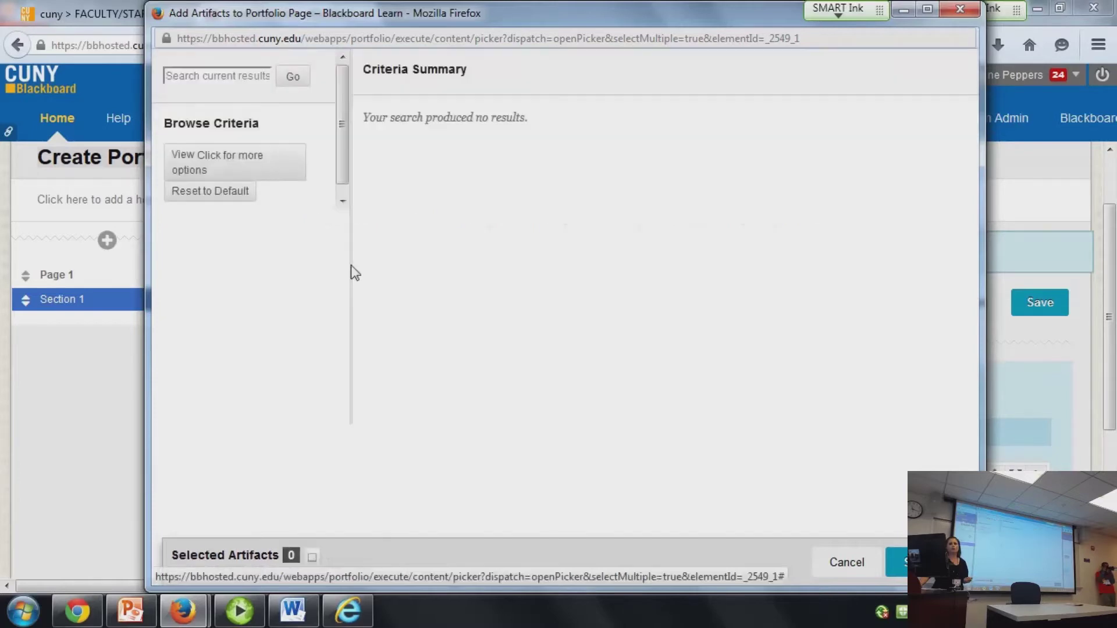
scroll(302, 261, down, 6)
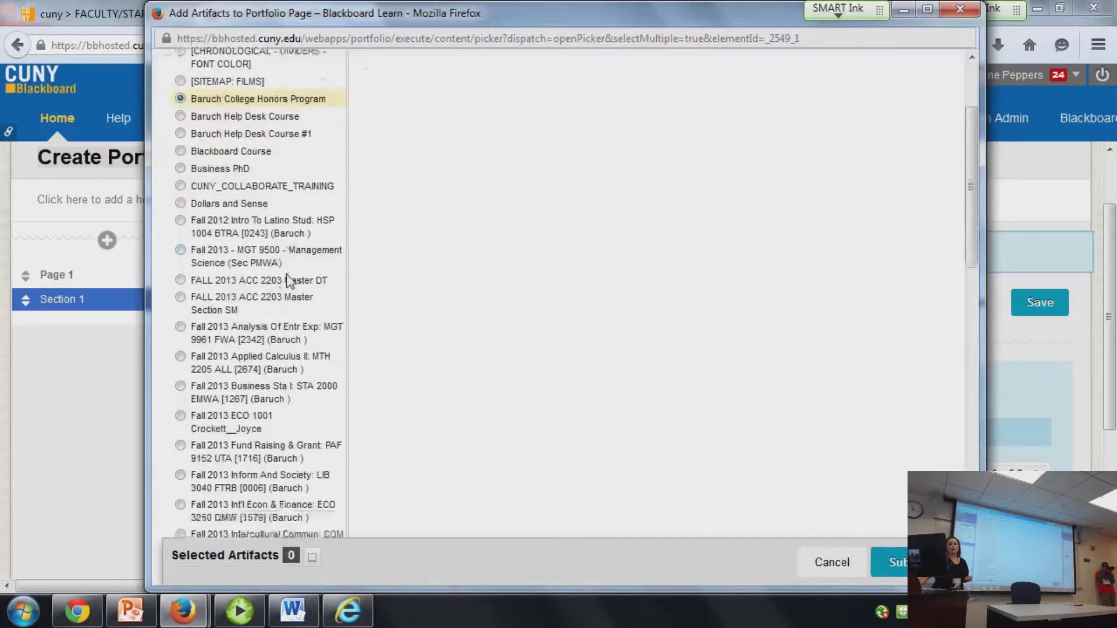
scroll(289, 281, down, 3)
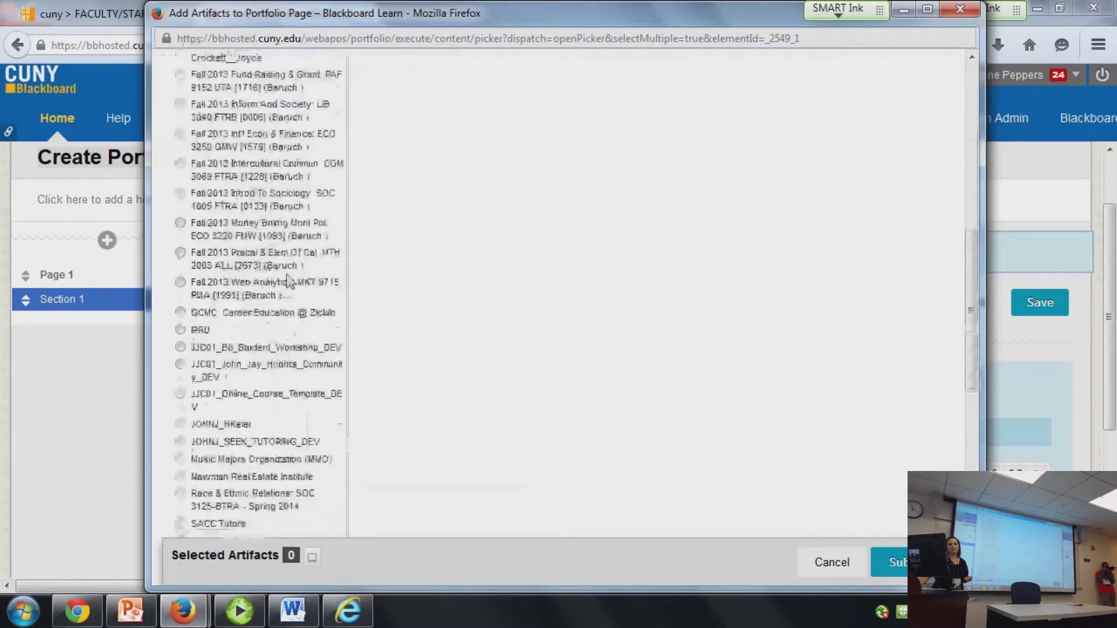
scroll(263, 314, down, 4)
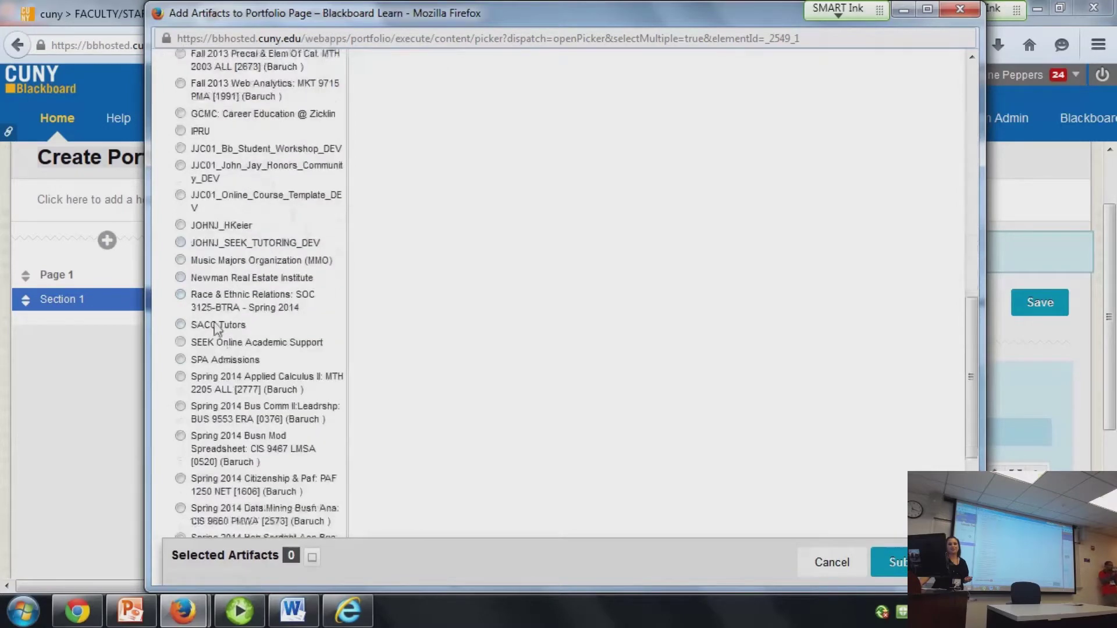
click(180, 226)
scroll(809, 385, up, 10)
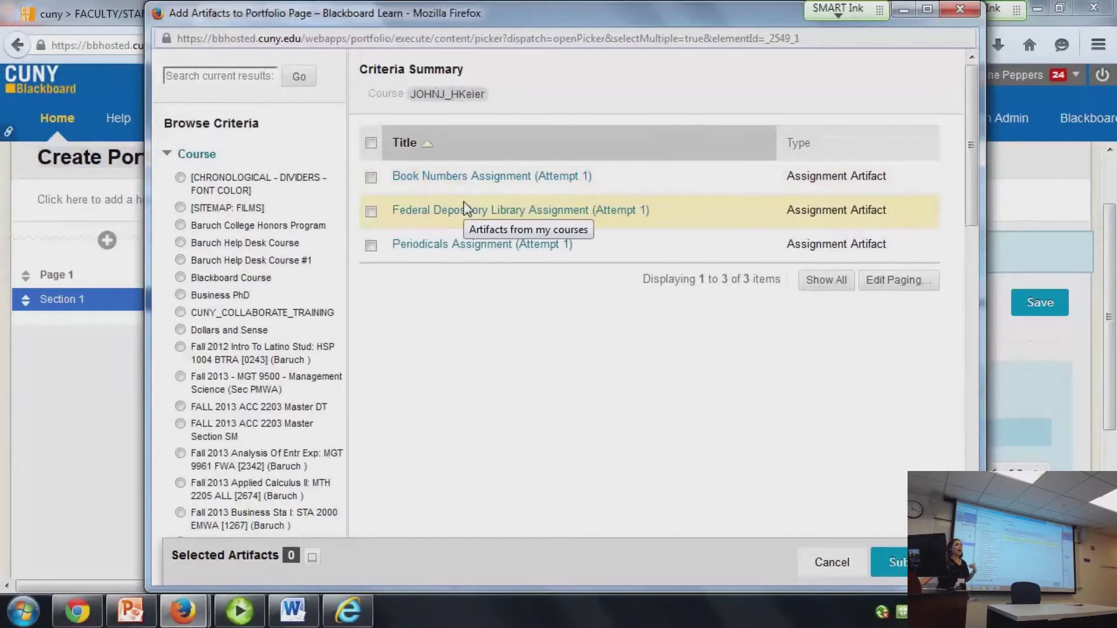
Step: Add only Book Numbers Assignment (Attempt 1) as an artifact, including its Assignment Description, Assignment Name and Submission Information
click(371, 177)
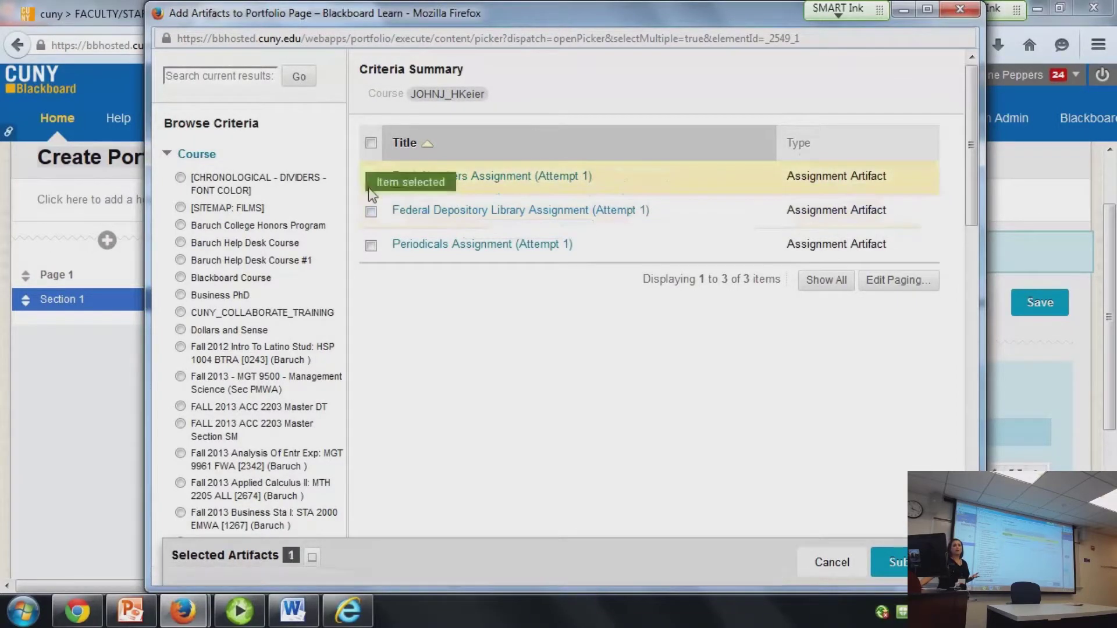
click(371, 211)
click(371, 246)
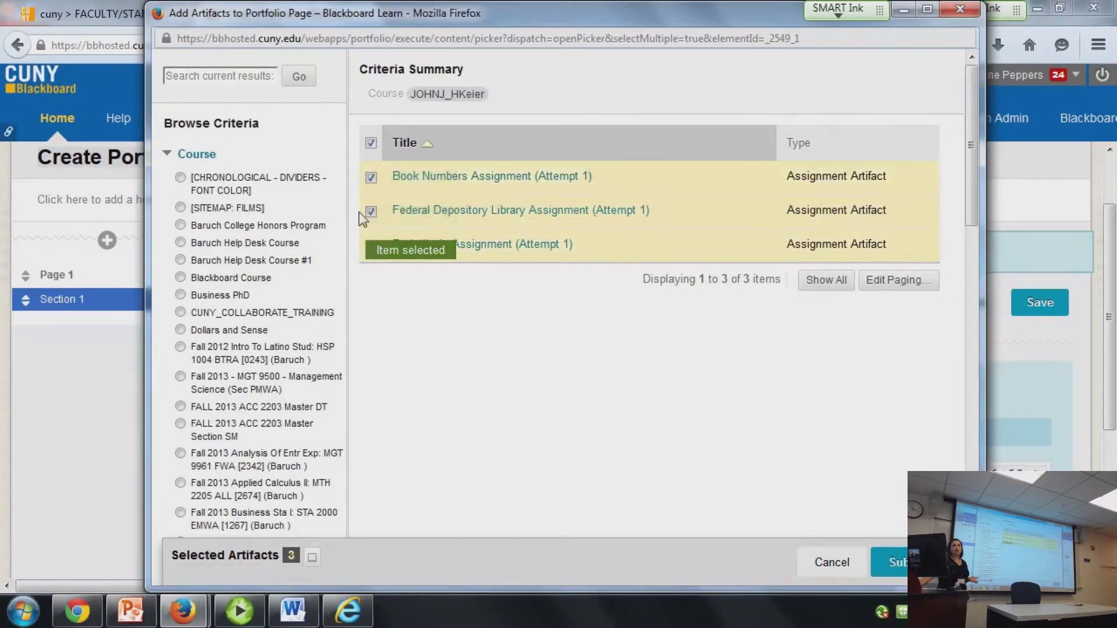
click(371, 211)
click(371, 246)
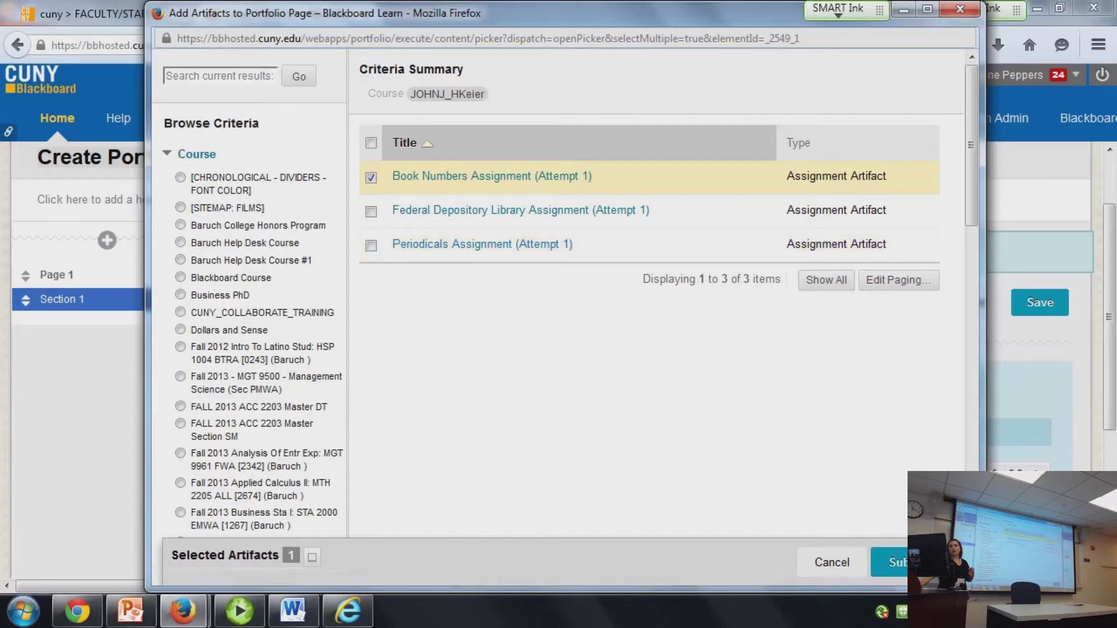
click(888, 562)
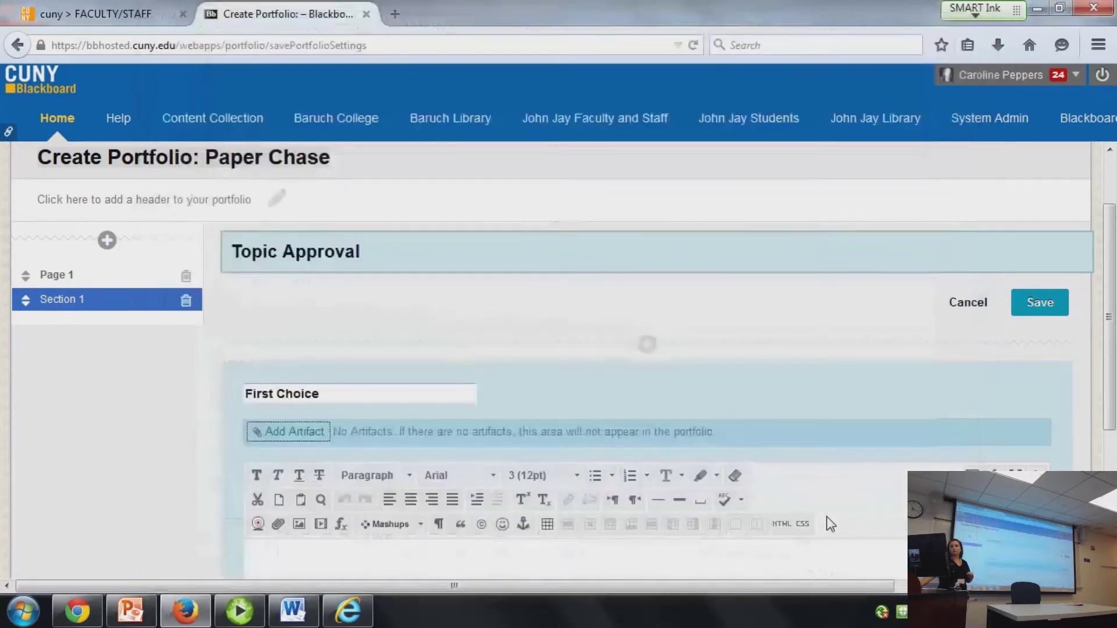
scroll(607, 407, down, 3)
scroll(529, 458, down, 1)
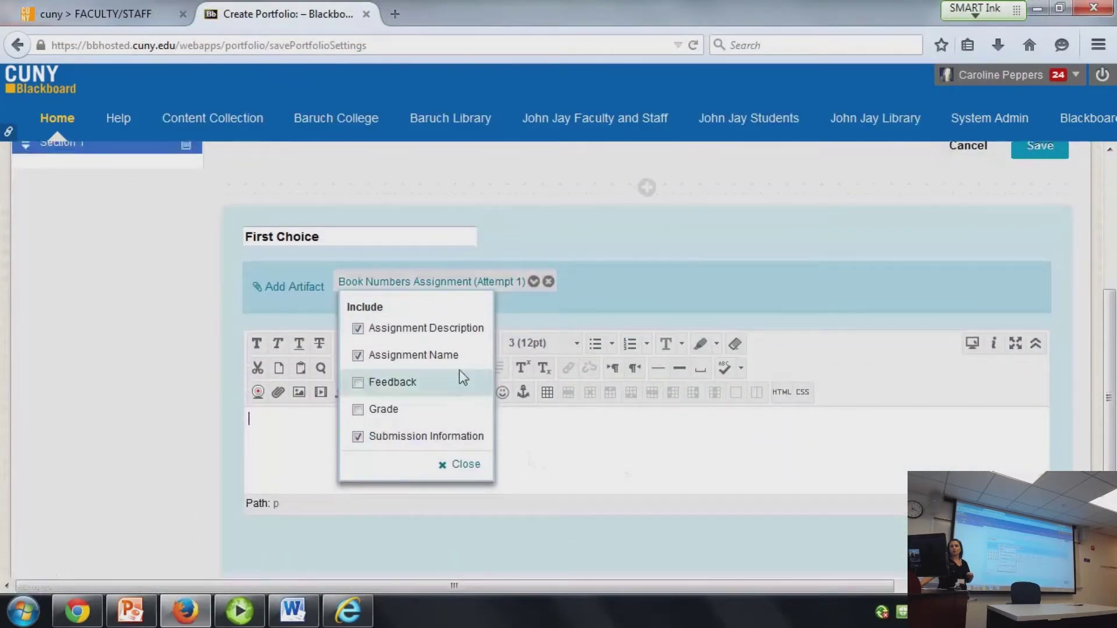
click(465, 466)
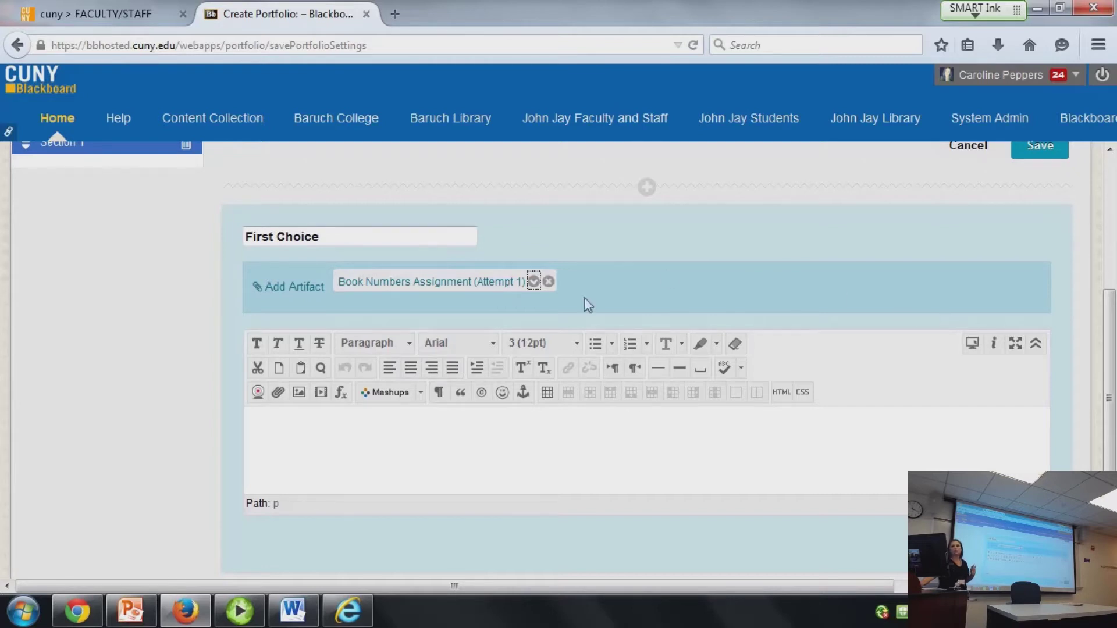
Step: Leave the First Choice section's content blank and save the section
click(389, 445)
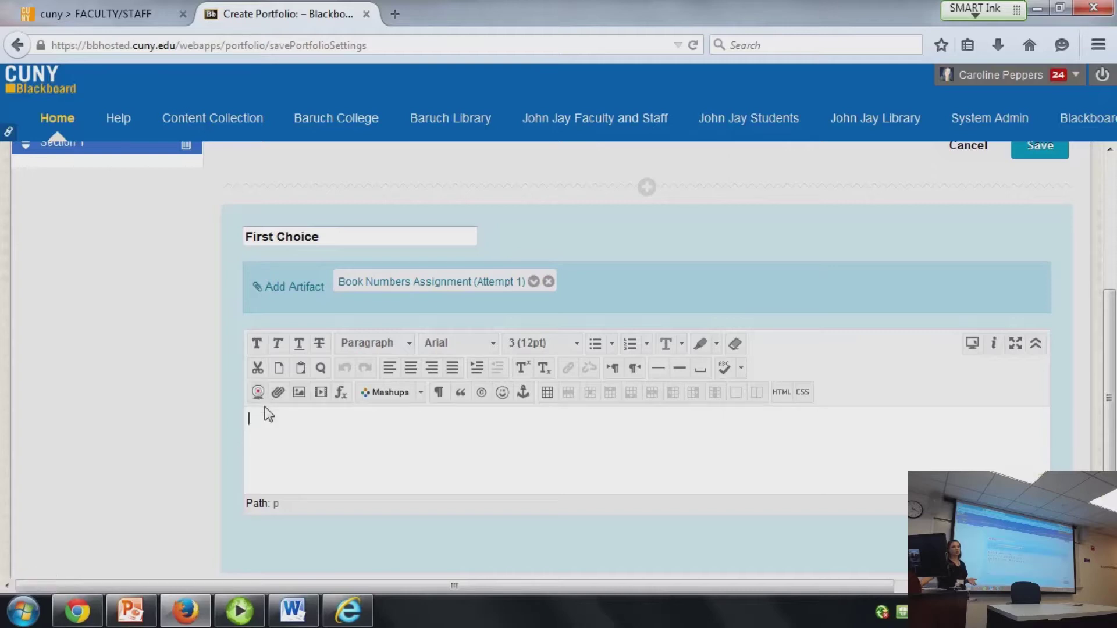
click(276, 429)
scroll(236, 423, down, 1)
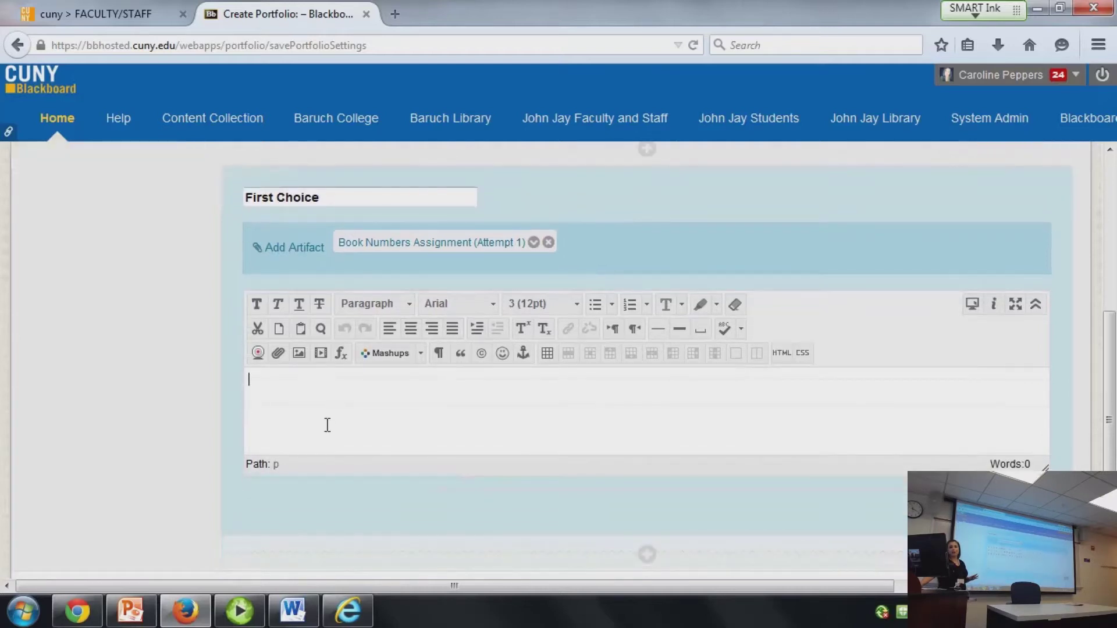
click(755, 535)
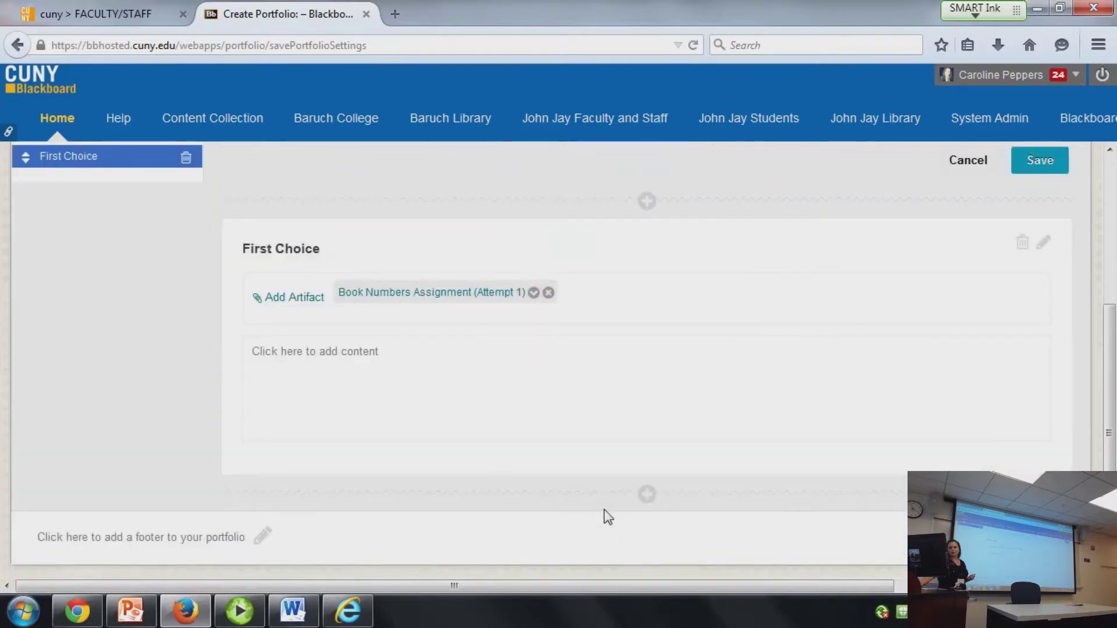
Step: Save the Topic Approval page title
scroll(608, 517, up, 2)
scroll(605, 494, up, 2)
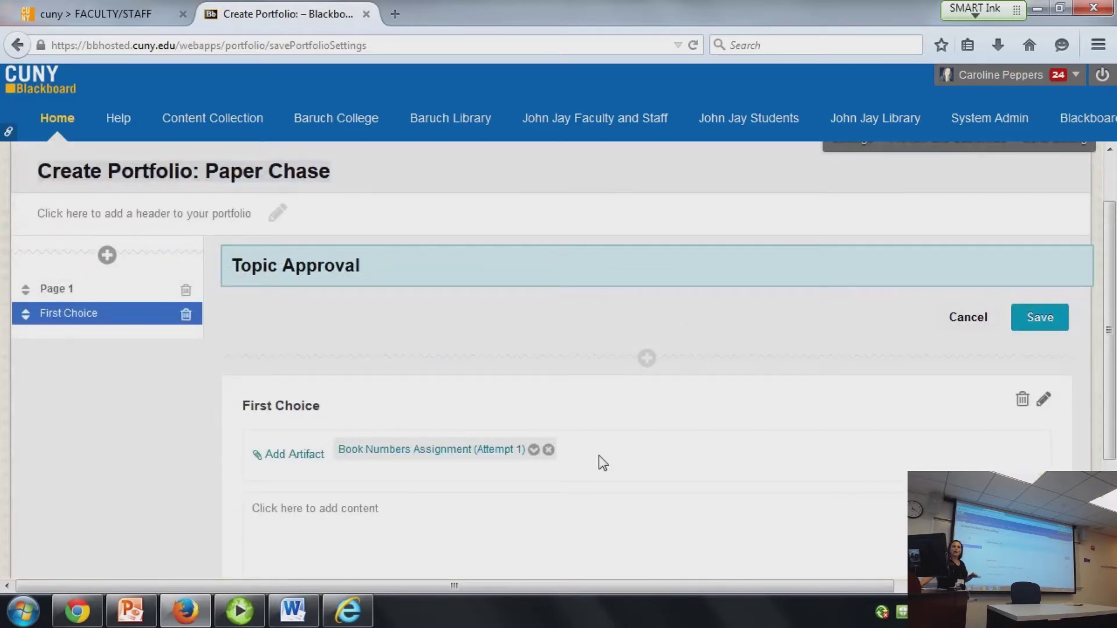
scroll(629, 457, down, 2)
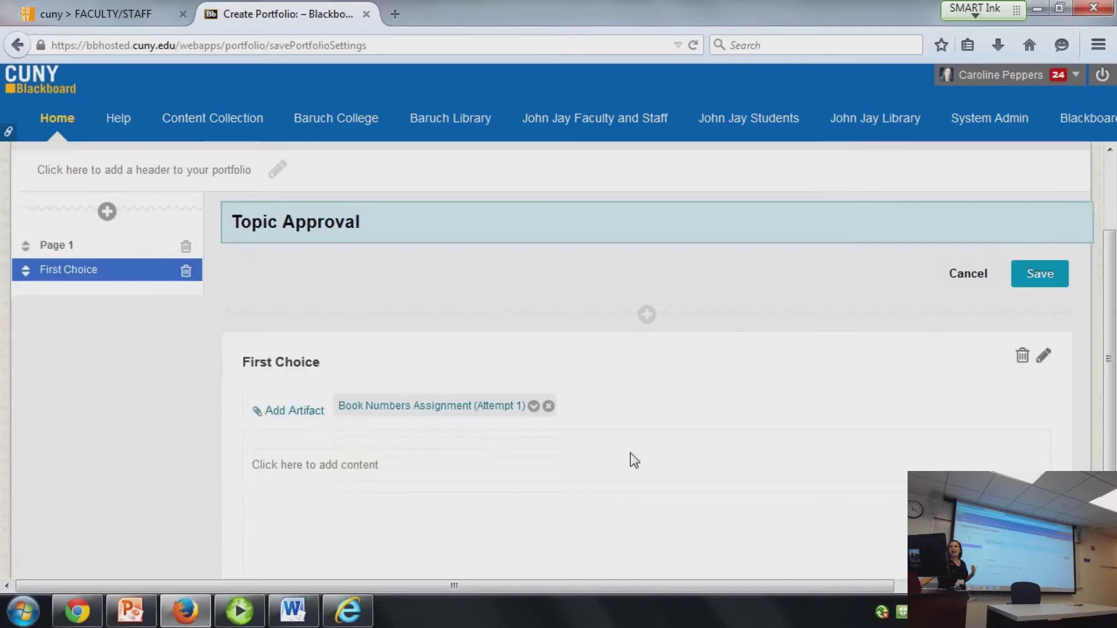
click(1069, 239)
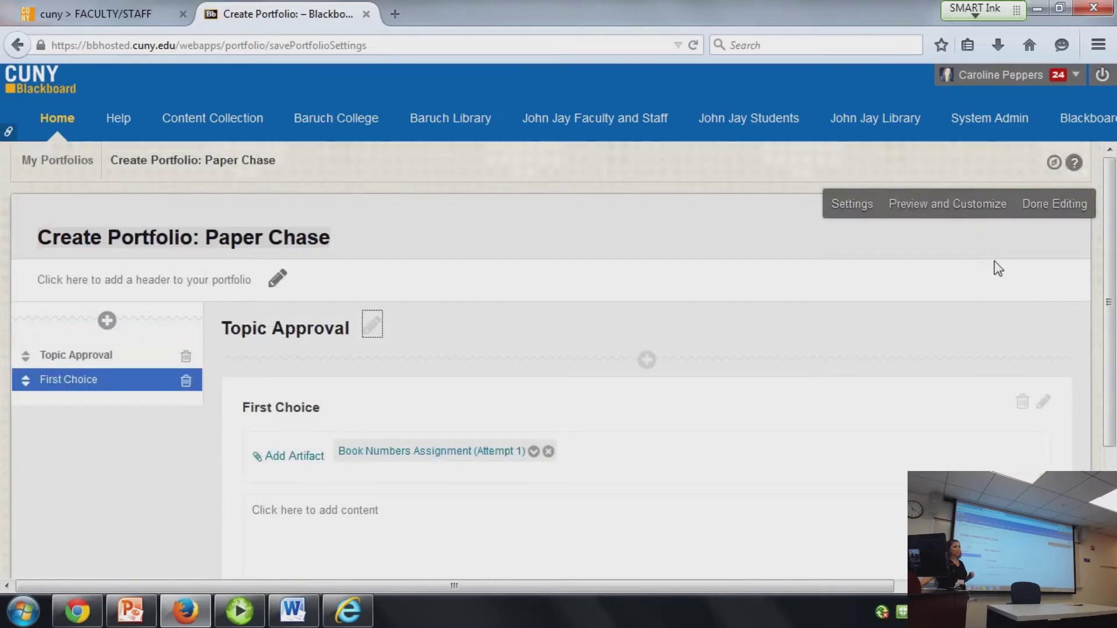
Step: Start a personal artifact for the First Choice section titled "Revision", leaving its description and content blank
scroll(756, 299, down, 3)
click(292, 344)
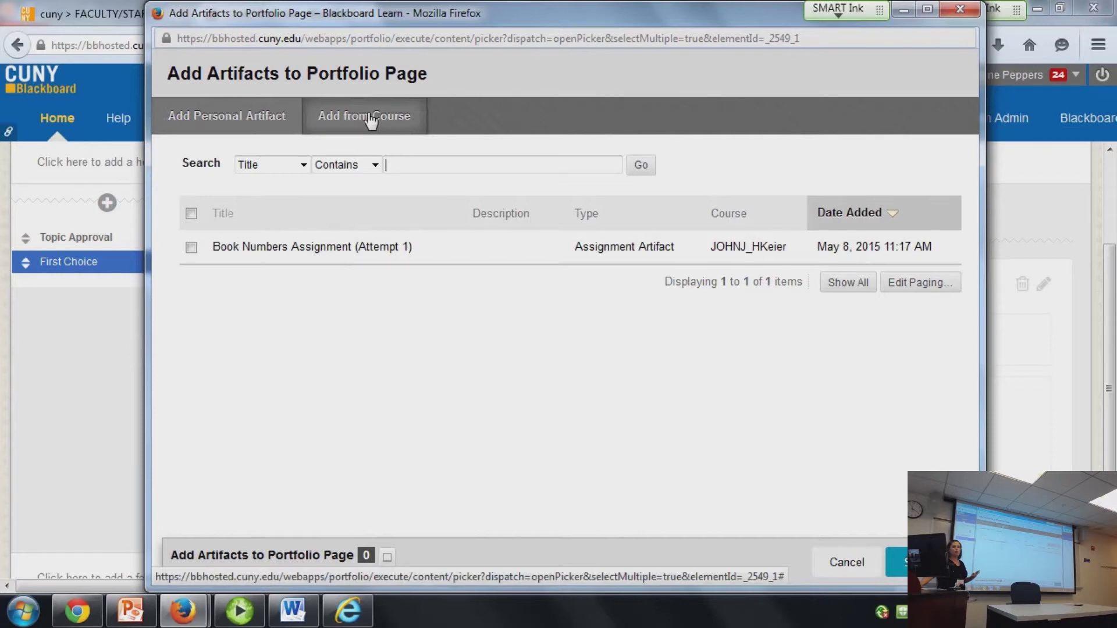
click(232, 117)
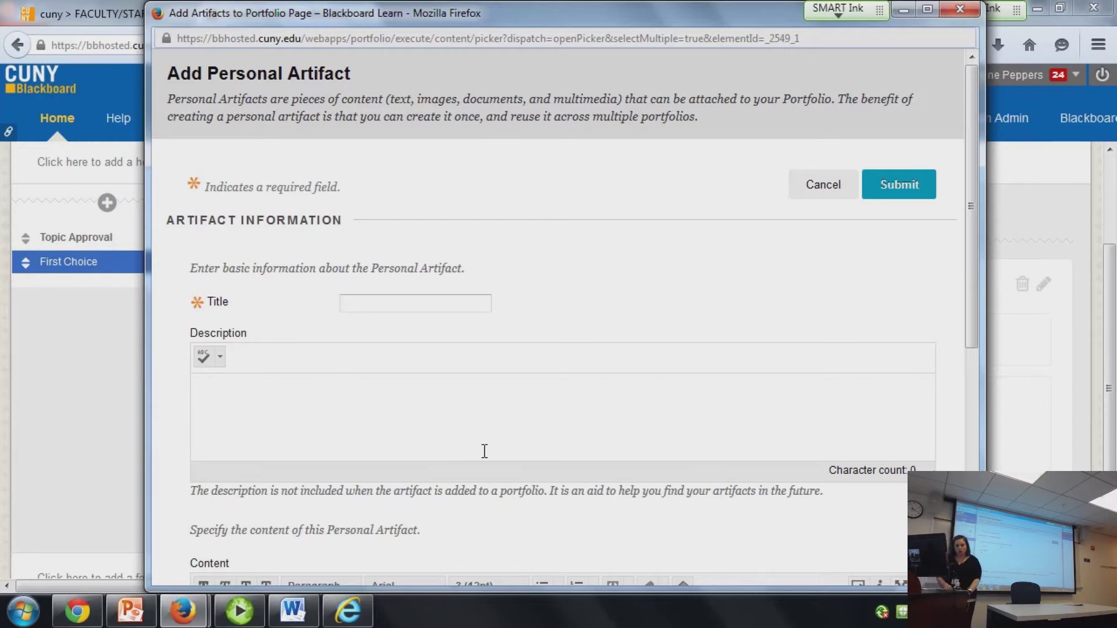
text(Revision)
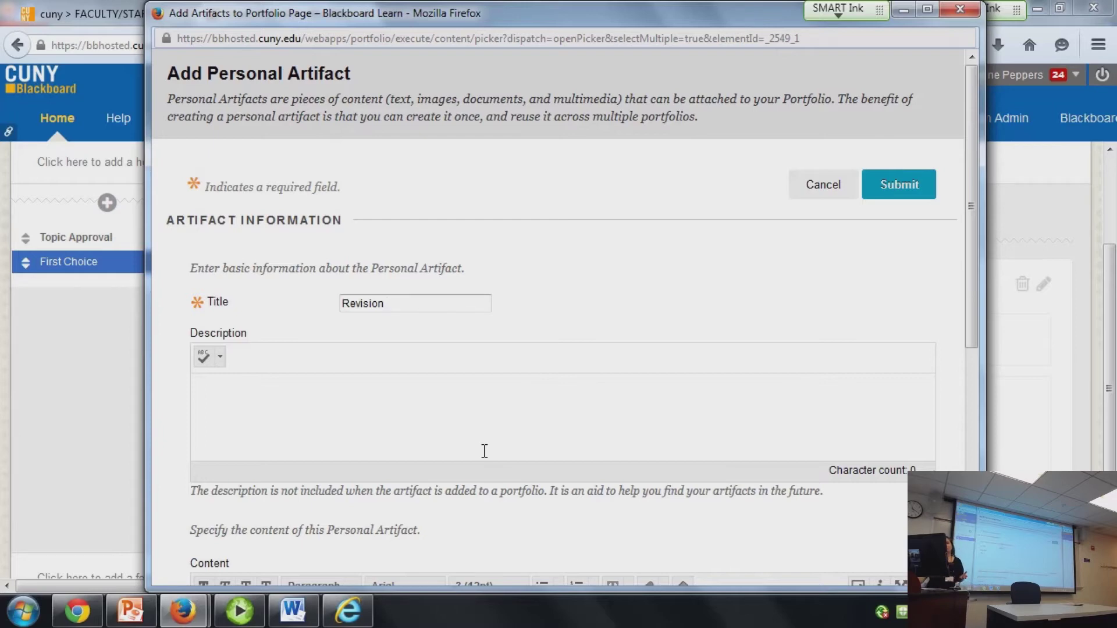
scroll(687, 250, down, 3)
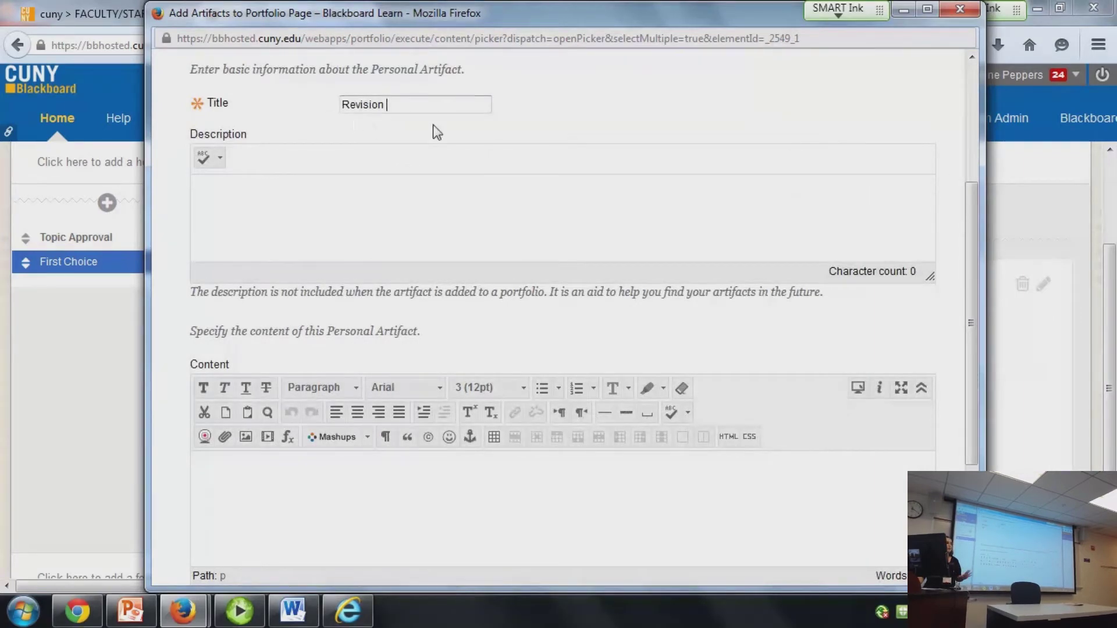
click(343, 239)
scroll(299, 220, down, 3)
click(310, 323)
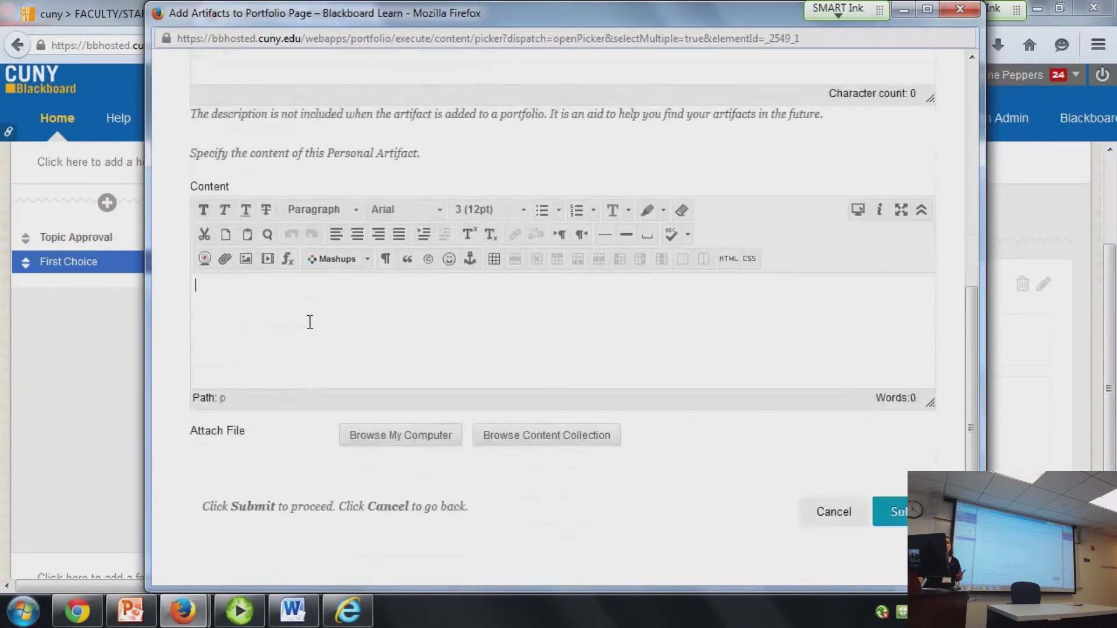
Step: Attach the Topic Approval document from the desktop's Presentation folder to the personal artifact and submit it
click(406, 444)
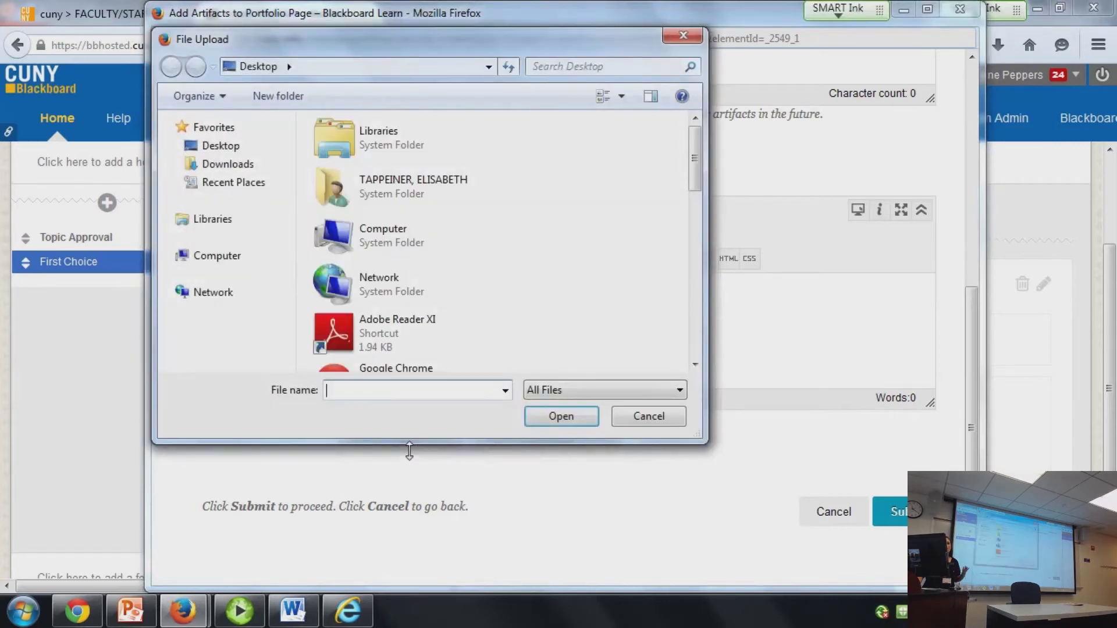
drag(693, 178, 693, 330)
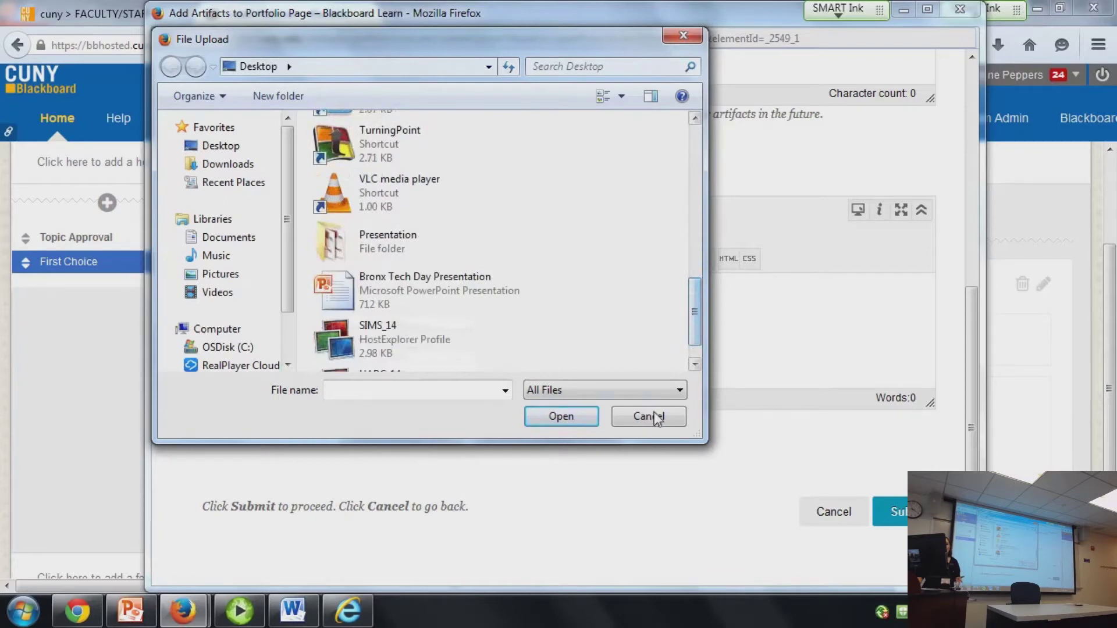
double_click(399, 253)
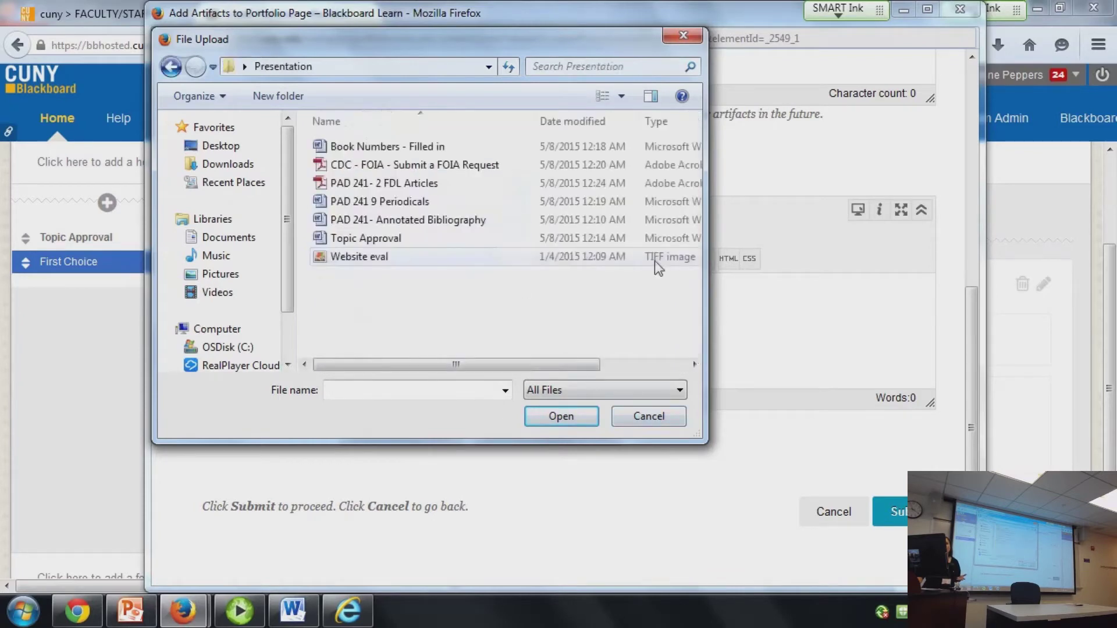
click(399, 244)
click(560, 417)
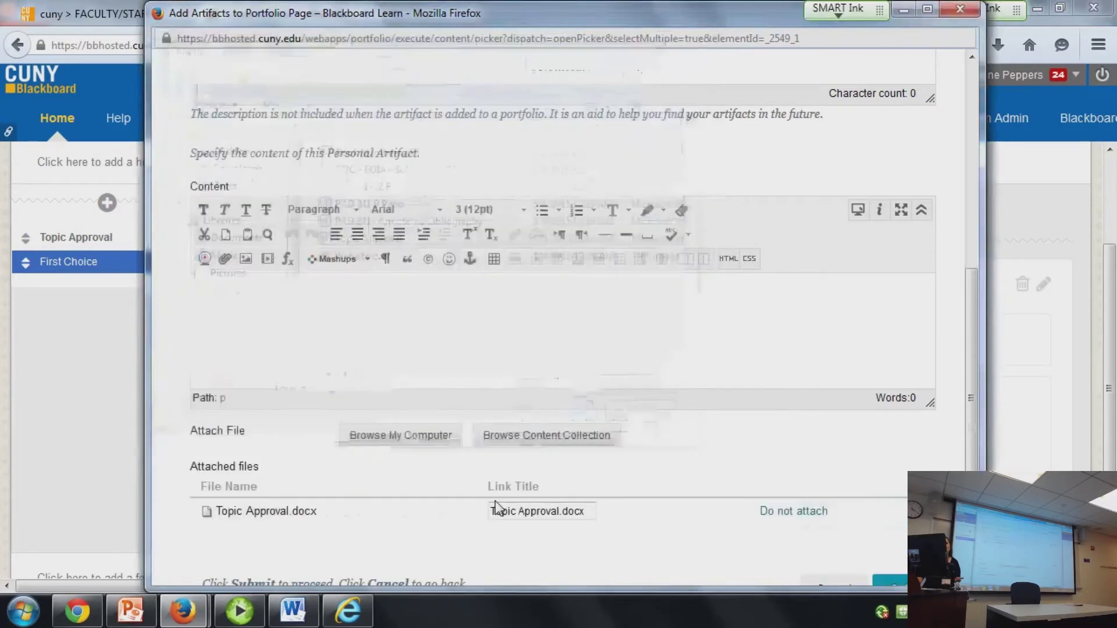
scroll(704, 503, down, 2)
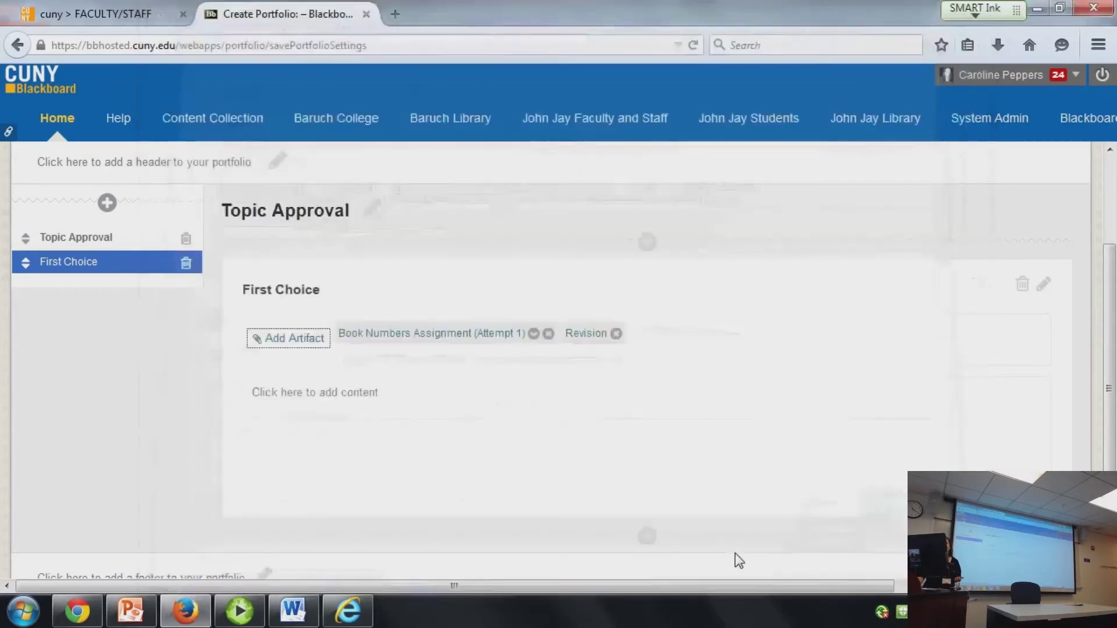
Step: Return to the list of portfolios and view the Paper Chase portfolio, examining its Topic Approval page
scroll(701, 503, down, 1)
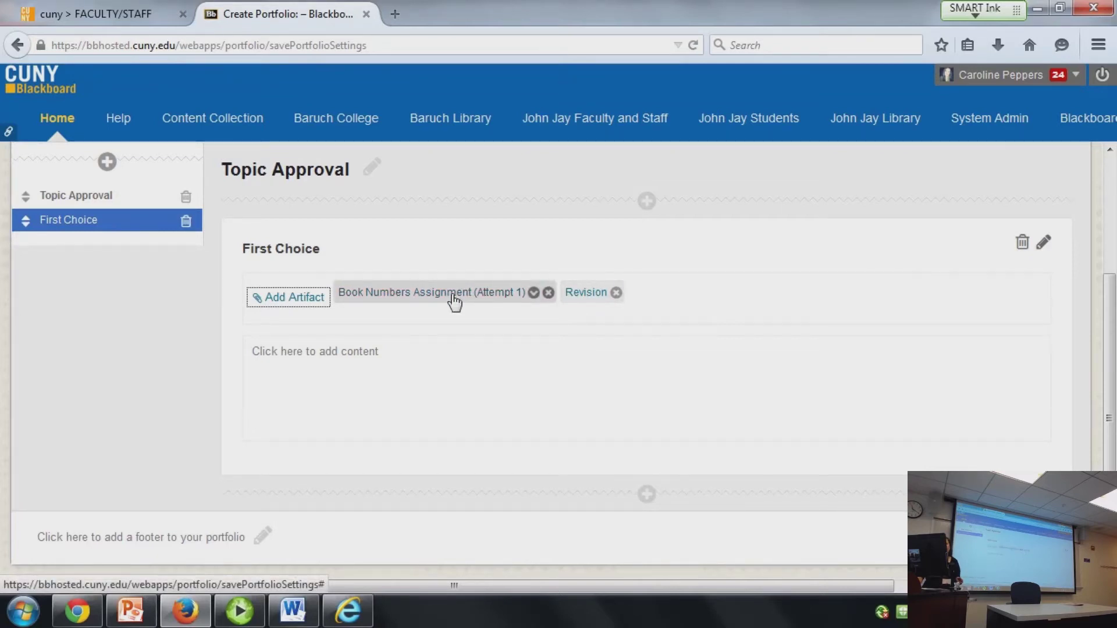
scroll(454, 314, up, 3)
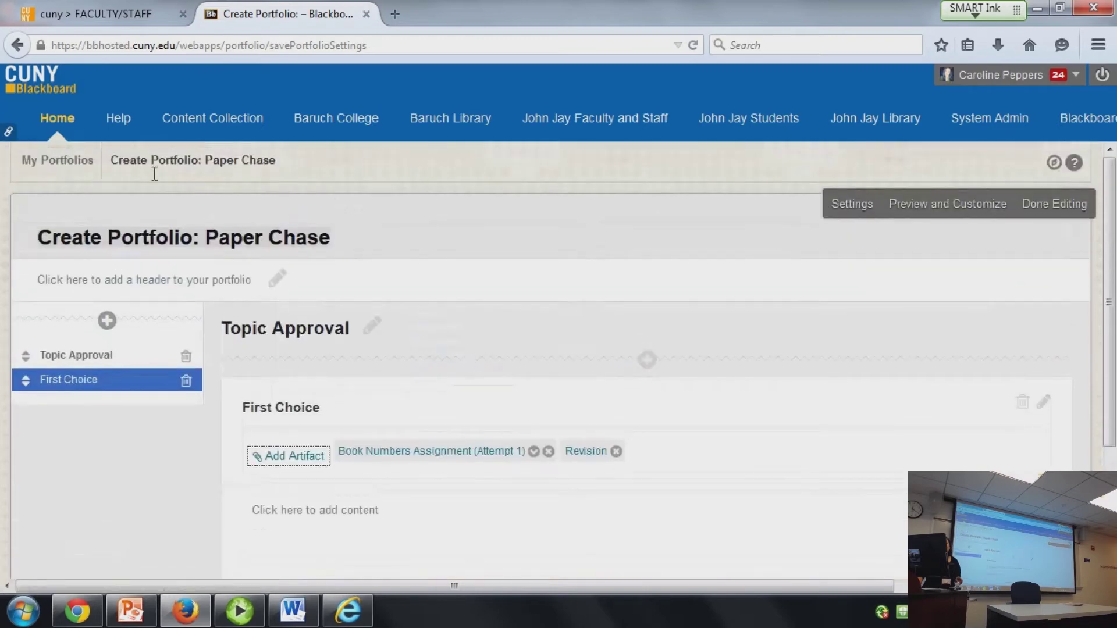
click(57, 160)
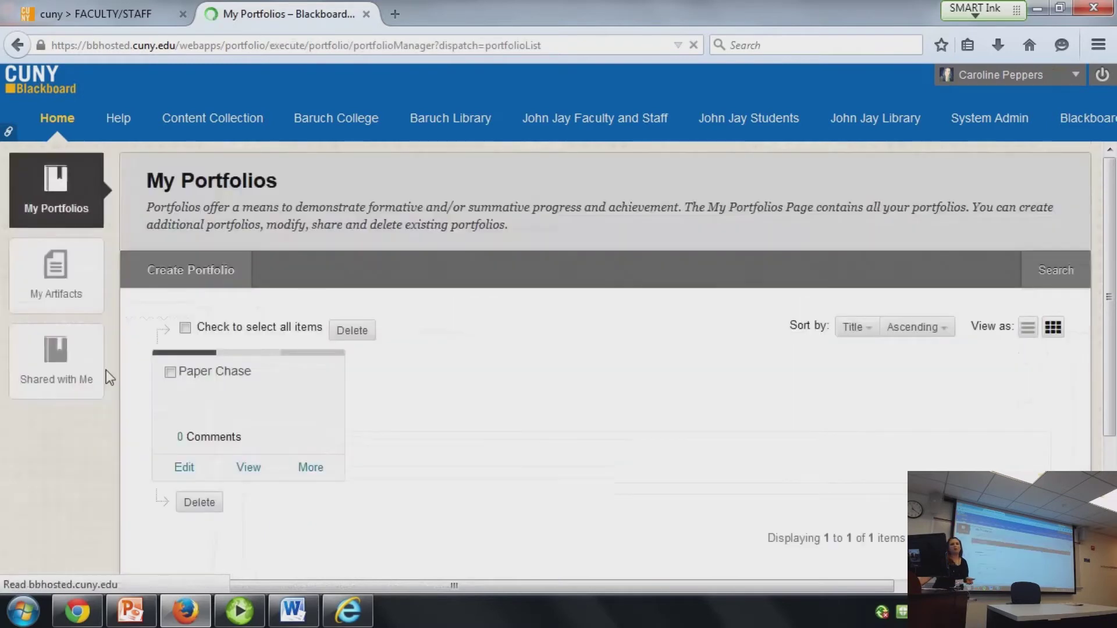
click(257, 476)
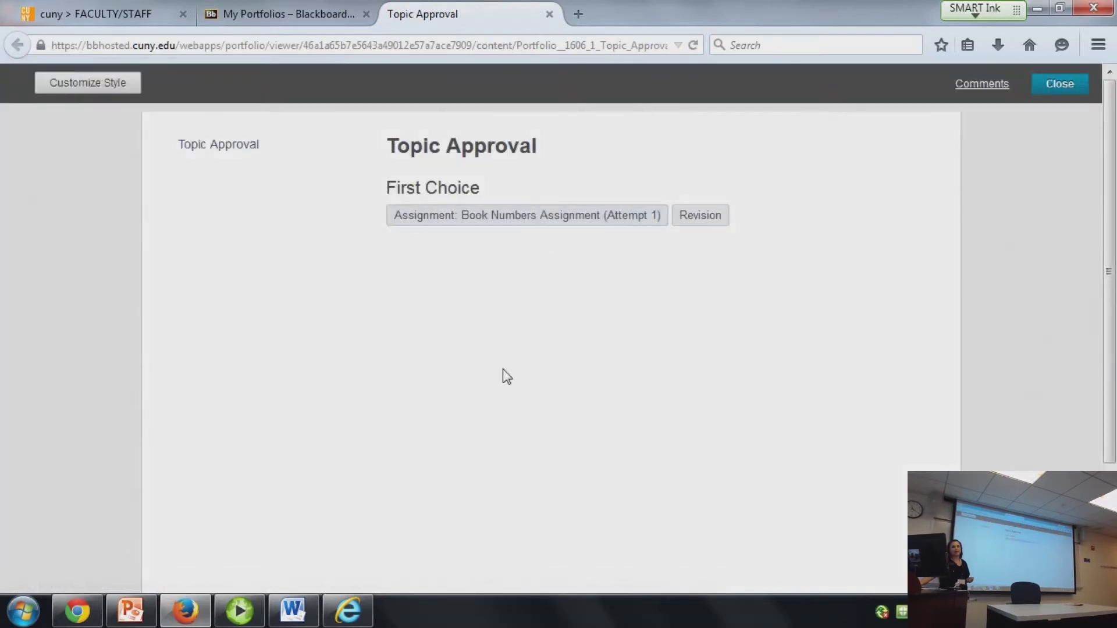
scroll(502, 369, down, 5)
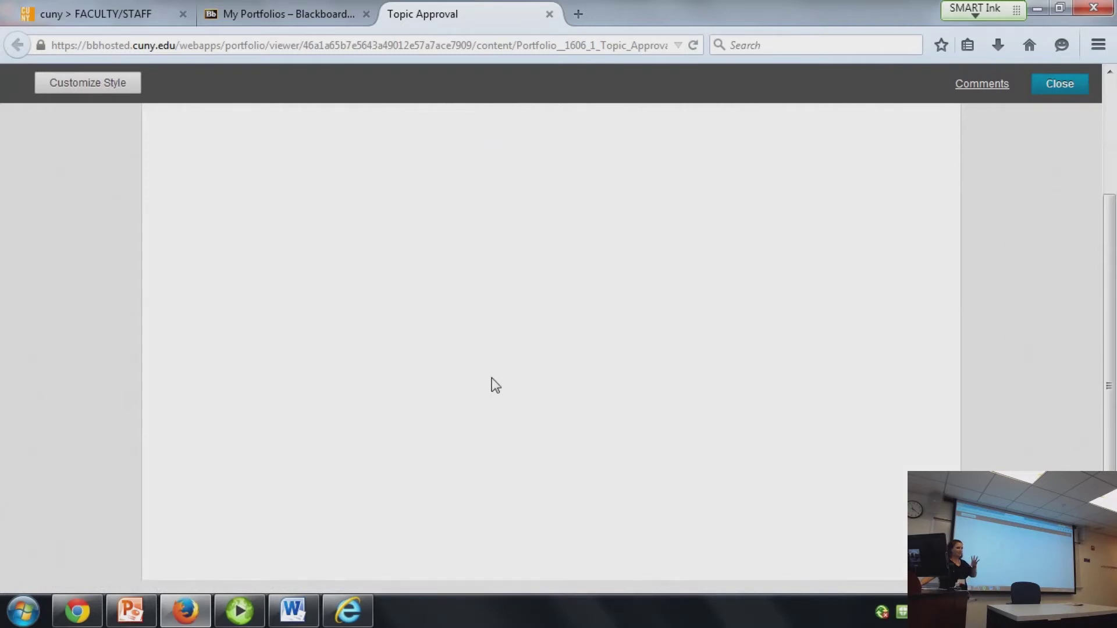
scroll(493, 379, up, 5)
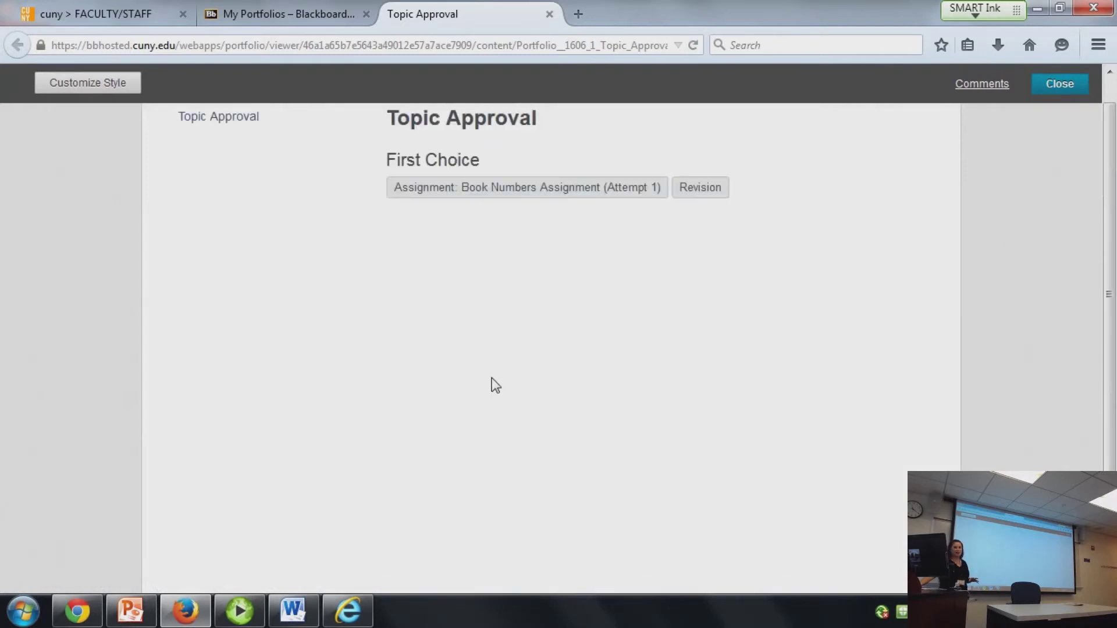
Step: Preview the Garnet color scheme in the portfolio's style customization, discard the change and close the portfolio view
click(84, 89)
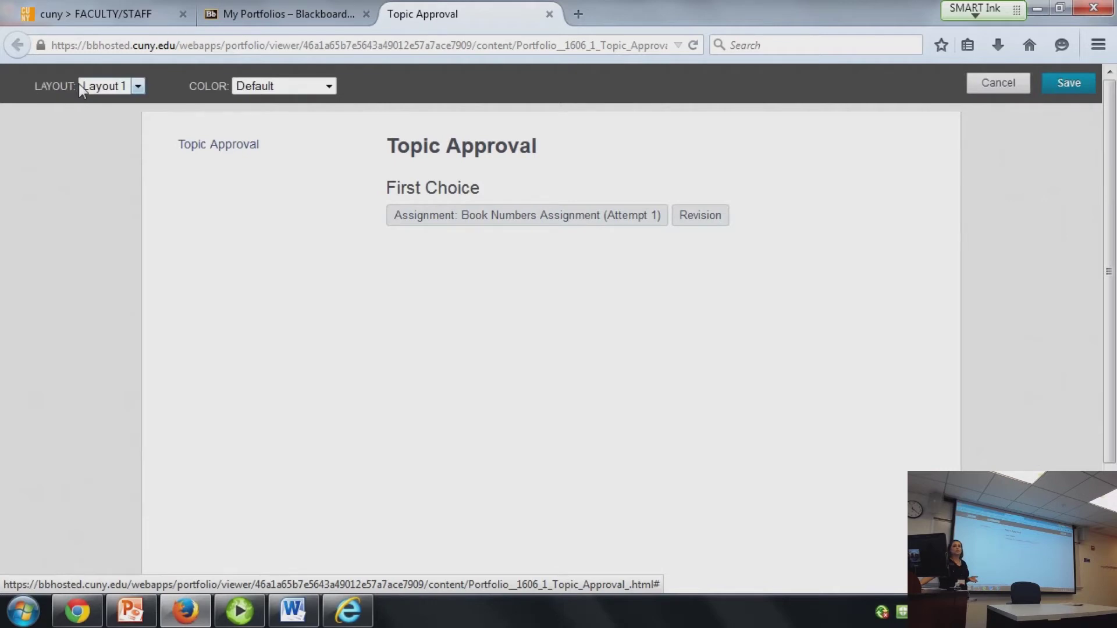
click(138, 89)
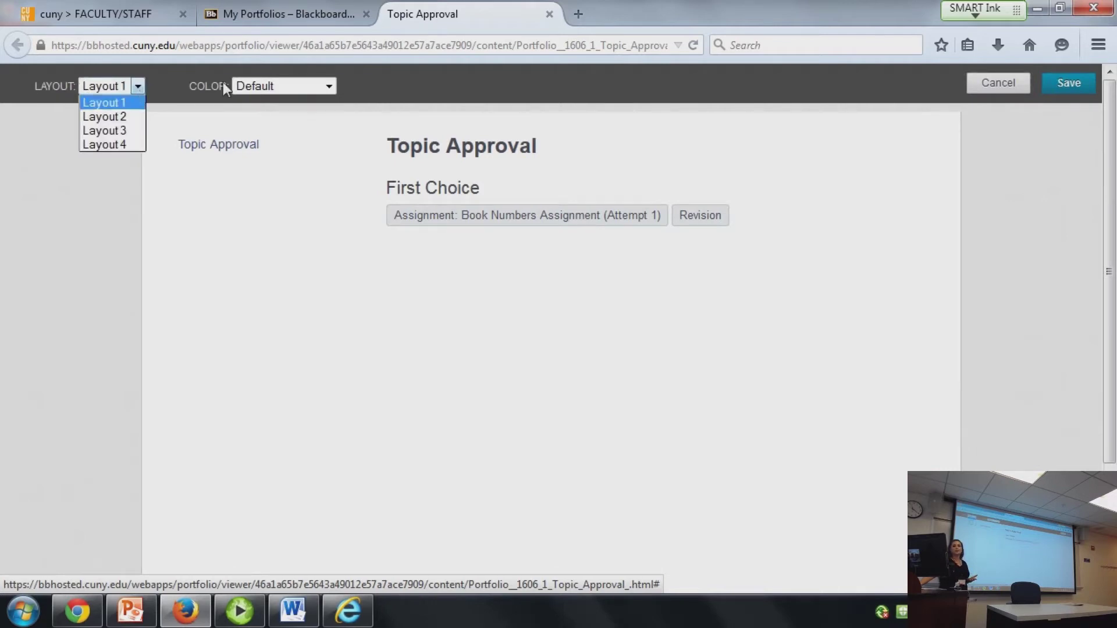
click(333, 86)
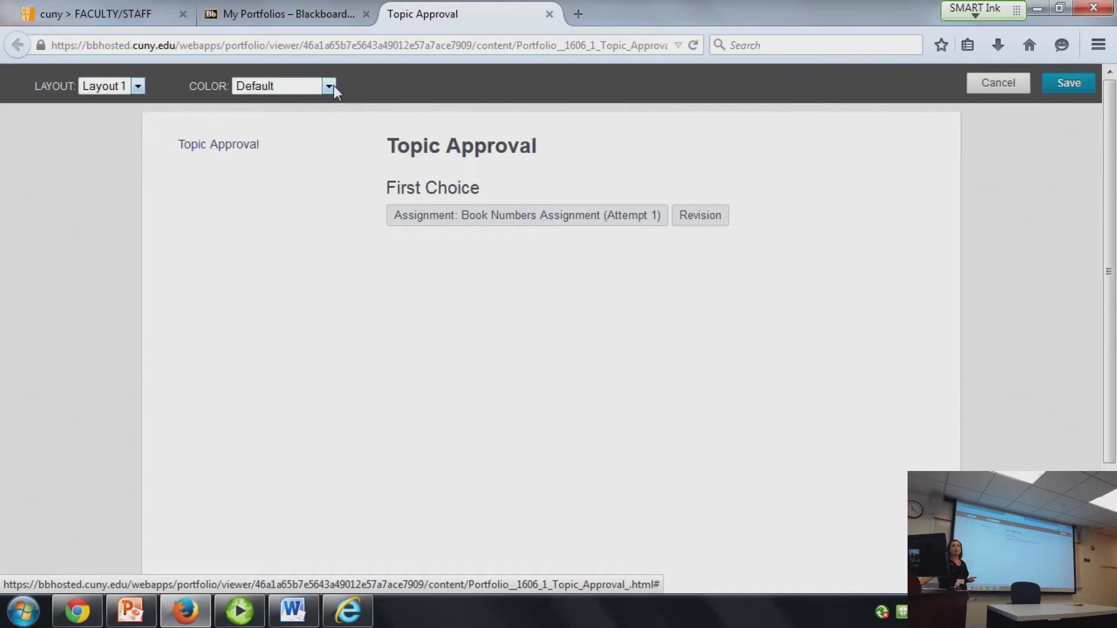
click(333, 85)
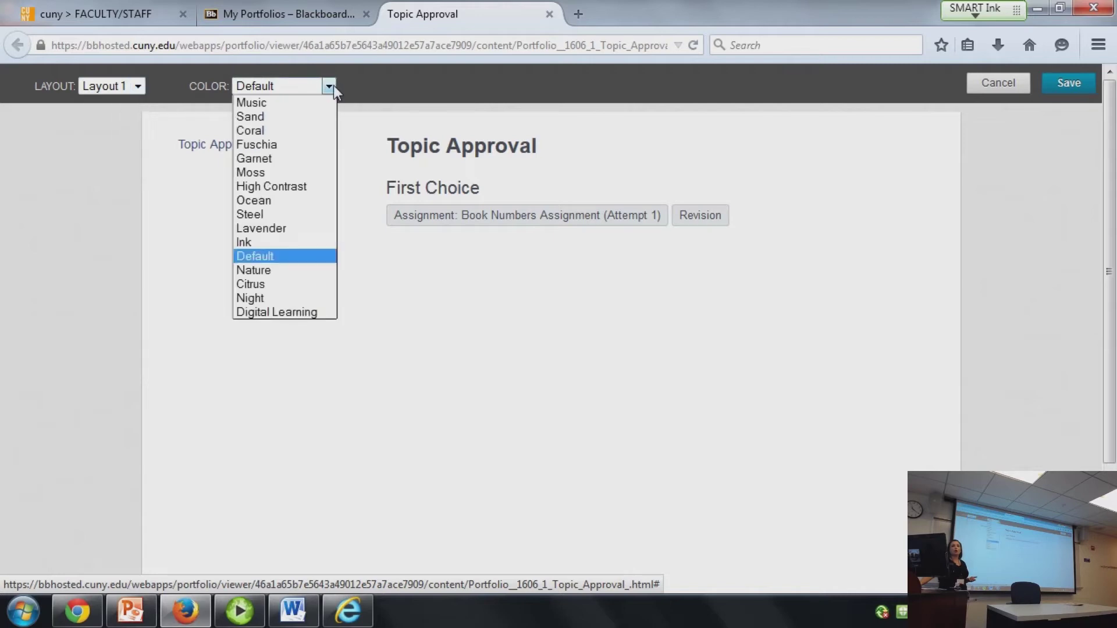
click(267, 158)
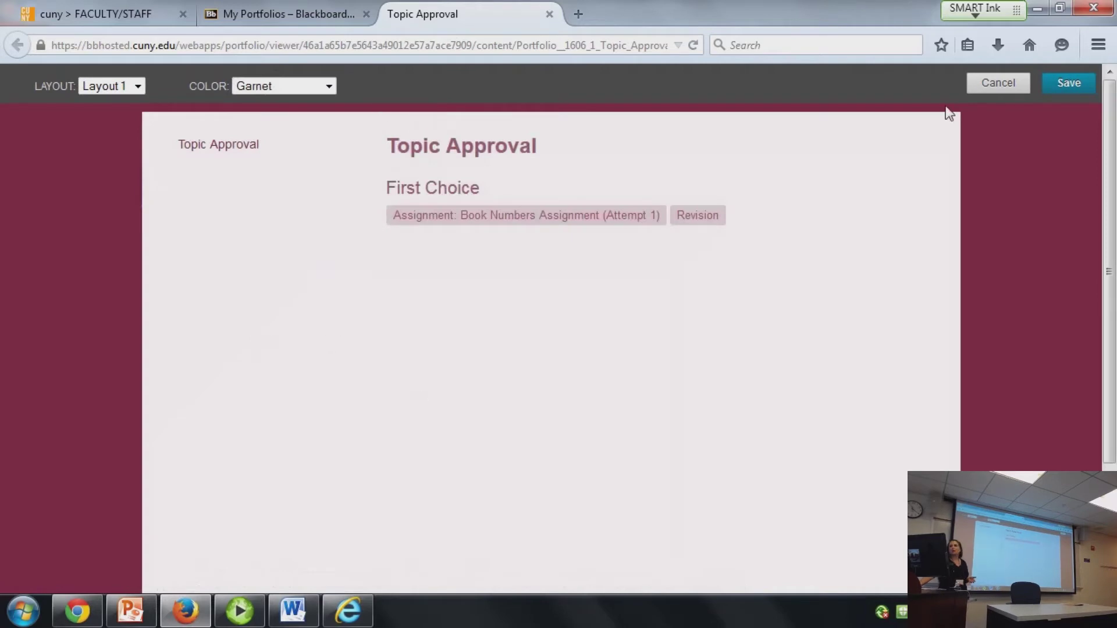
click(1013, 87)
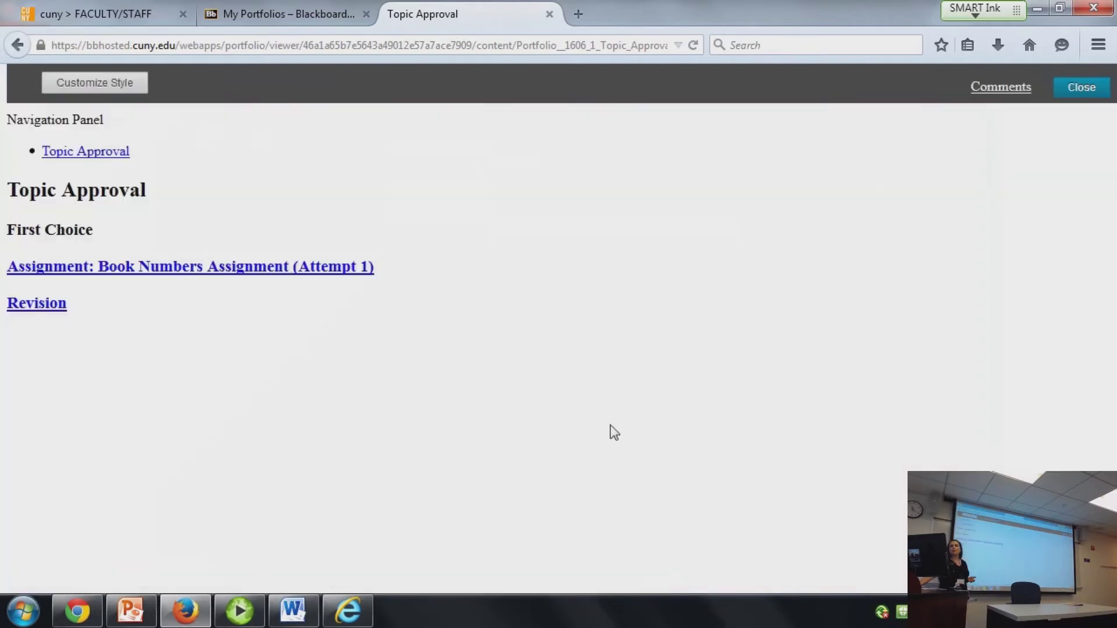
click(1056, 87)
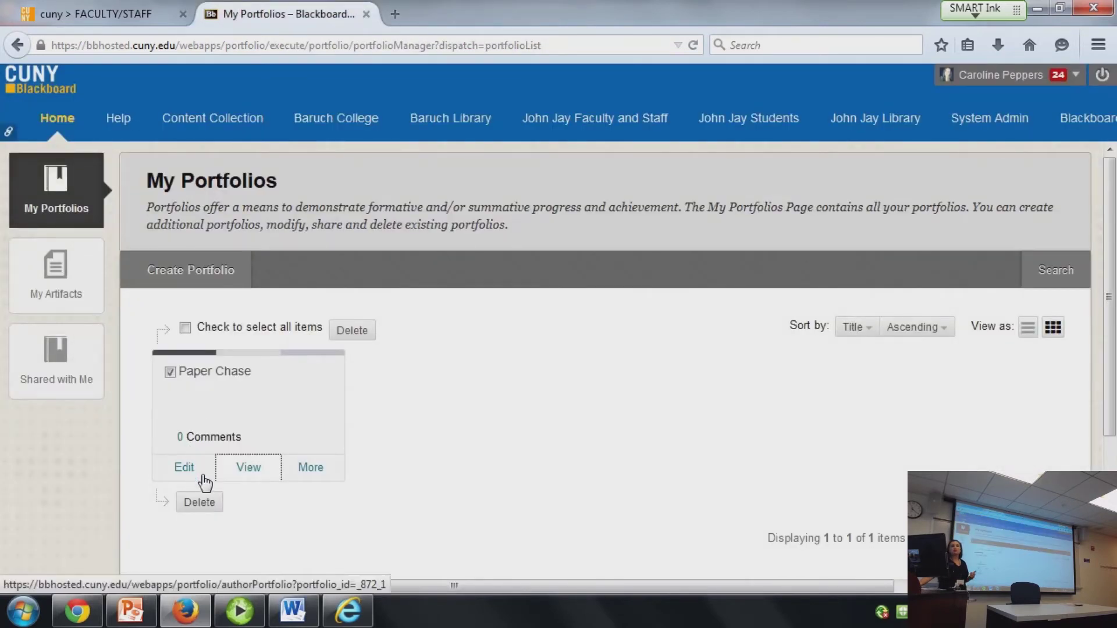
Step: Open the form for sharing a snapshot of the Paper Chase portfolio with external users
click(311, 470)
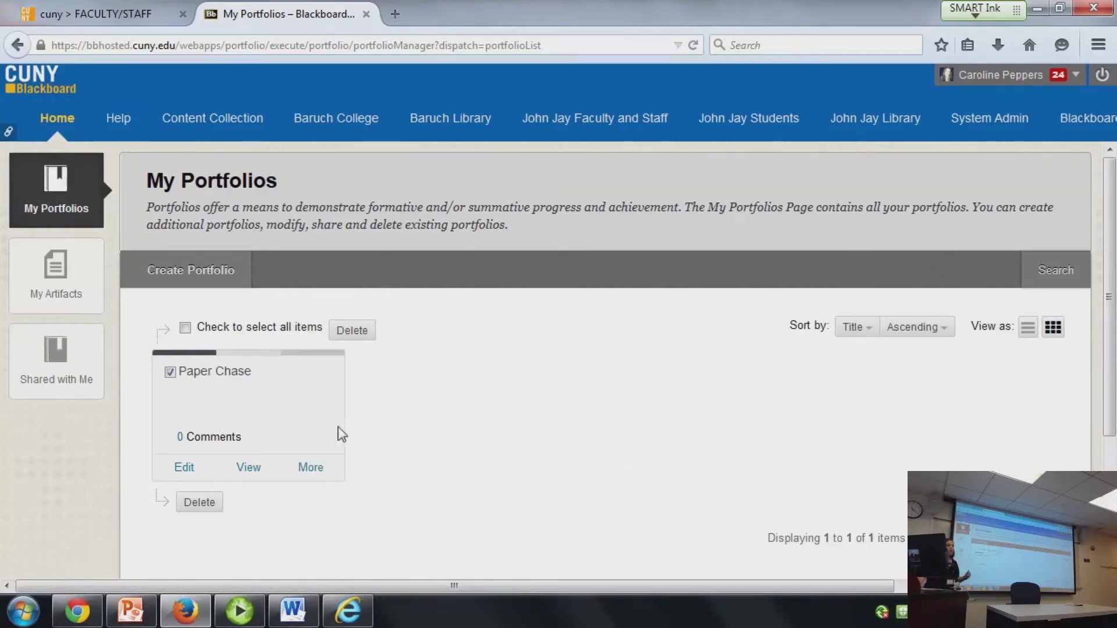
click(318, 468)
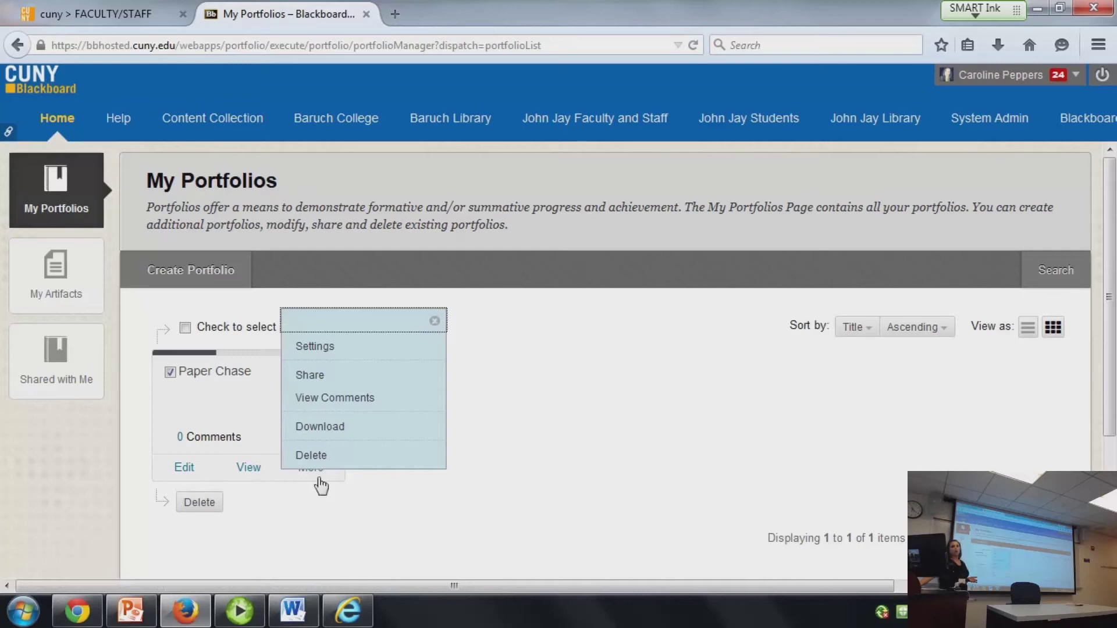
click(326, 375)
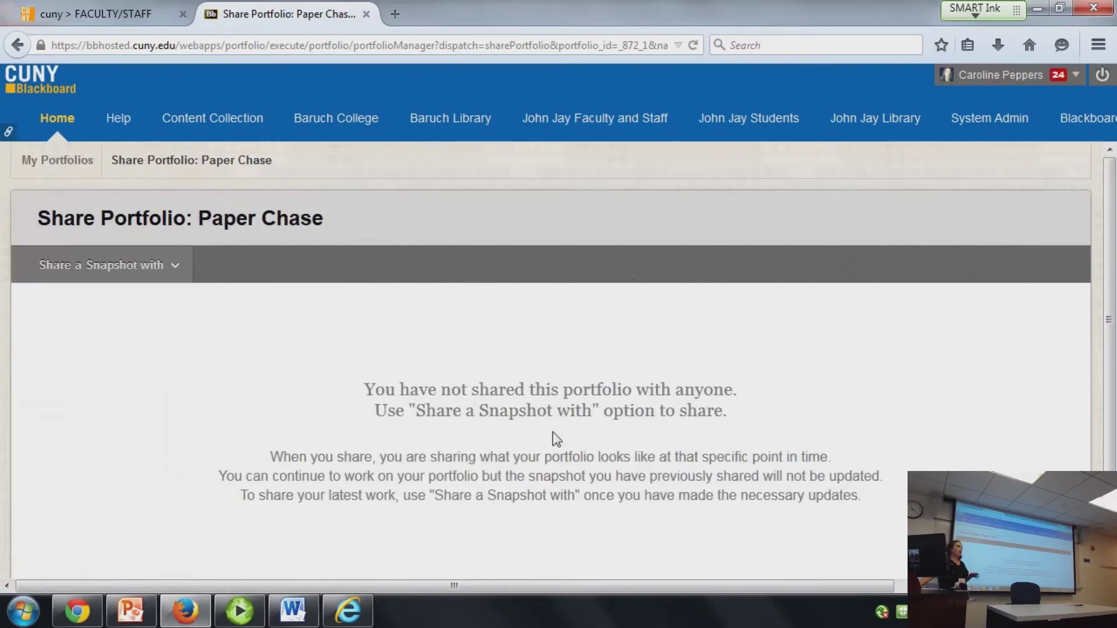
click(176, 278)
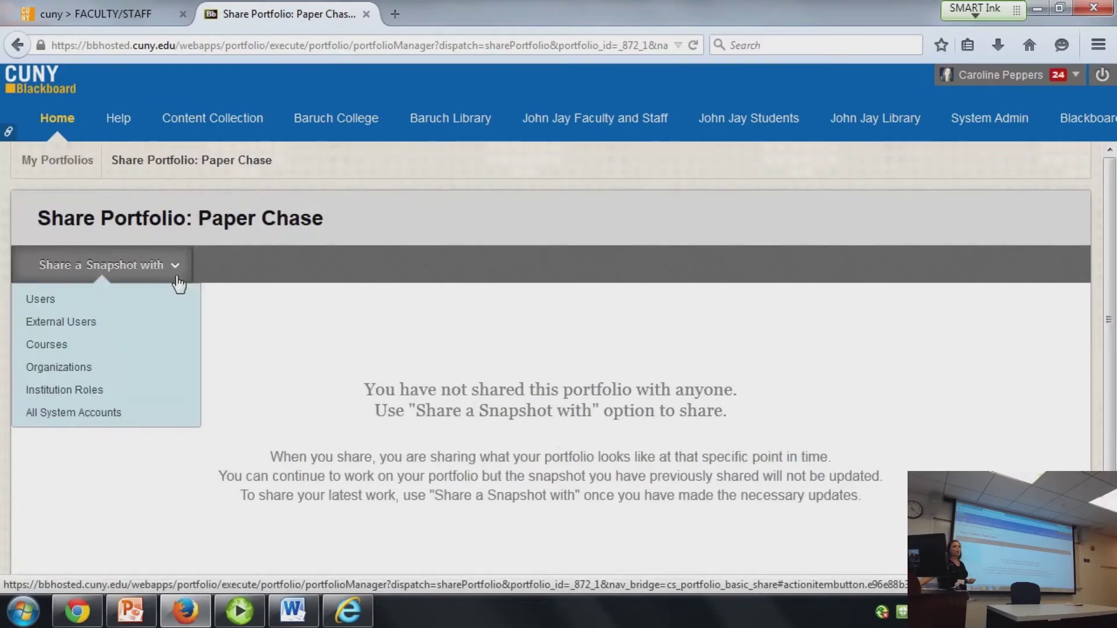
click(140, 335)
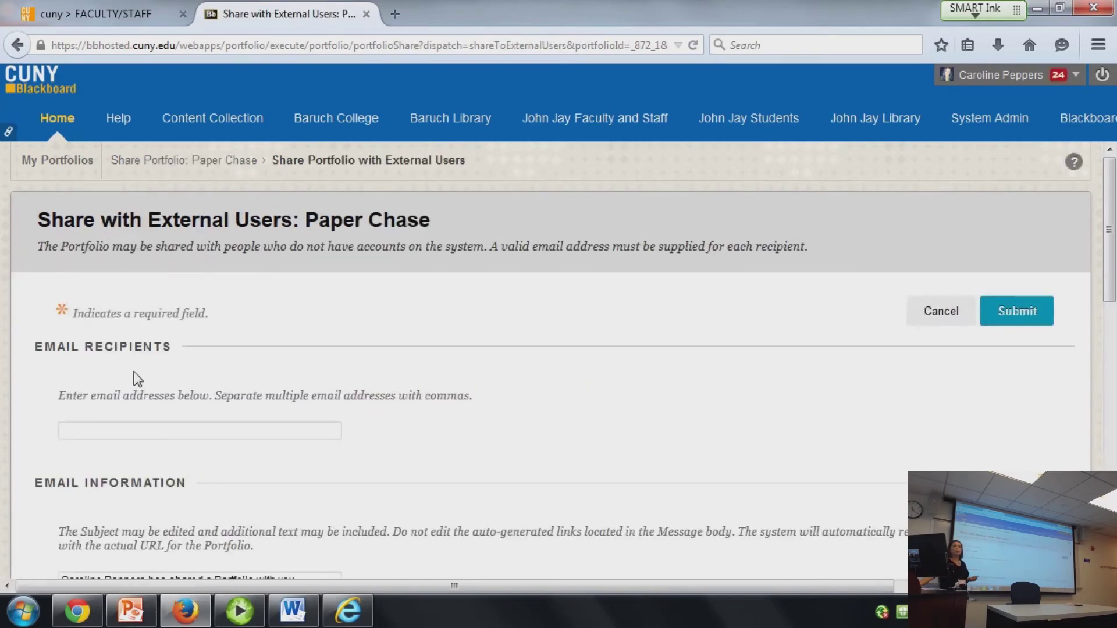
Step: Examine the external sharing form's recipient, email message, password and expiration options, and return to the portfolio list without sharing
scroll(528, 417, down, 1)
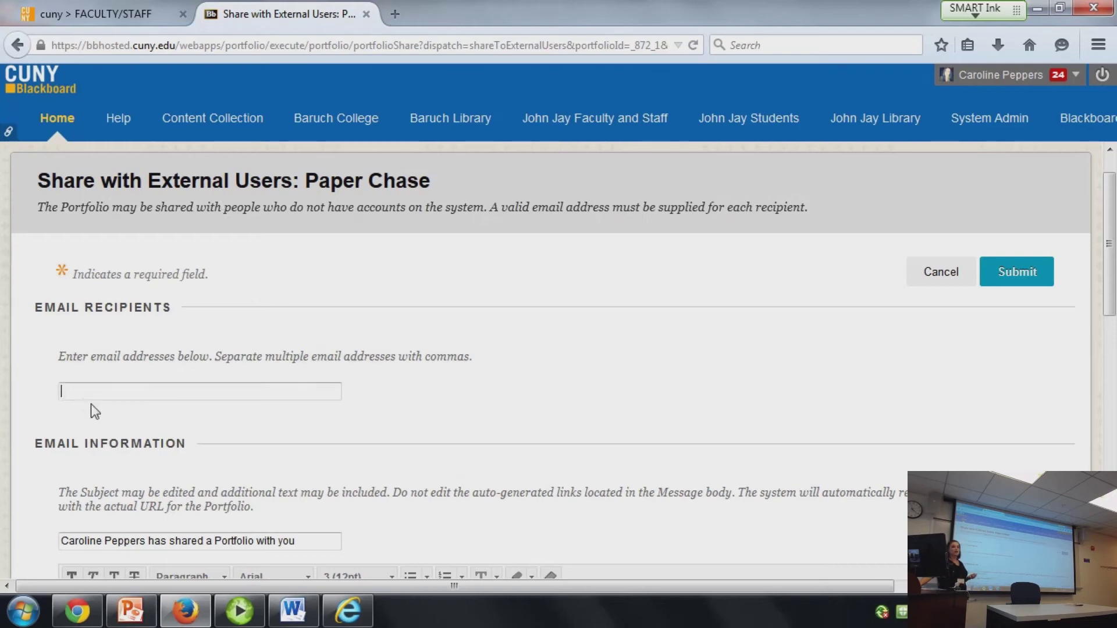
scroll(217, 417, down, 3)
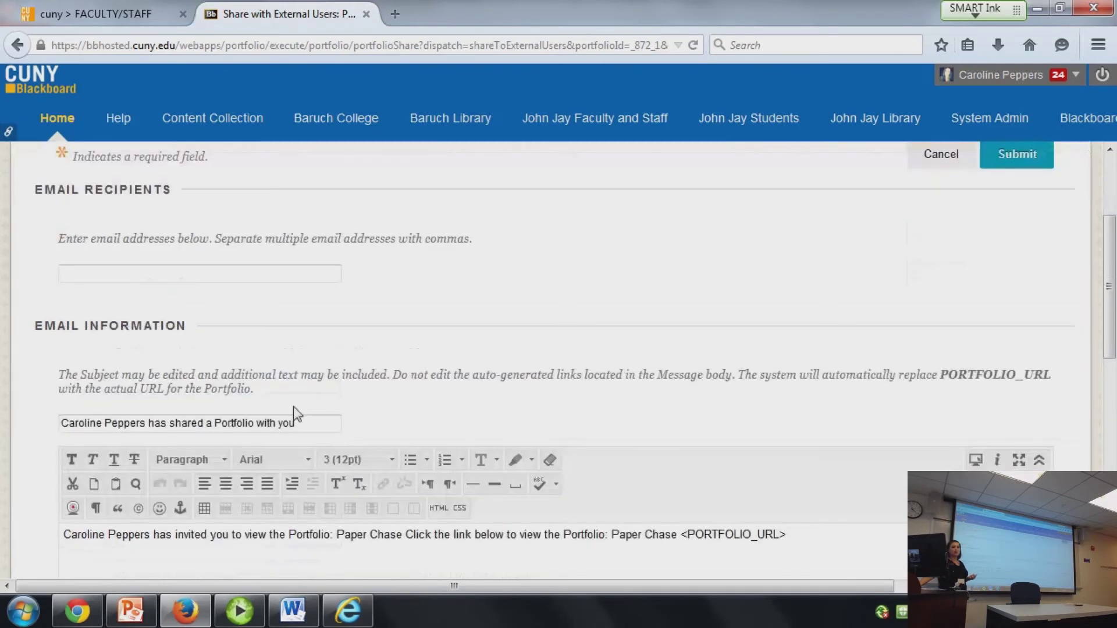
scroll(292, 414, down, 3)
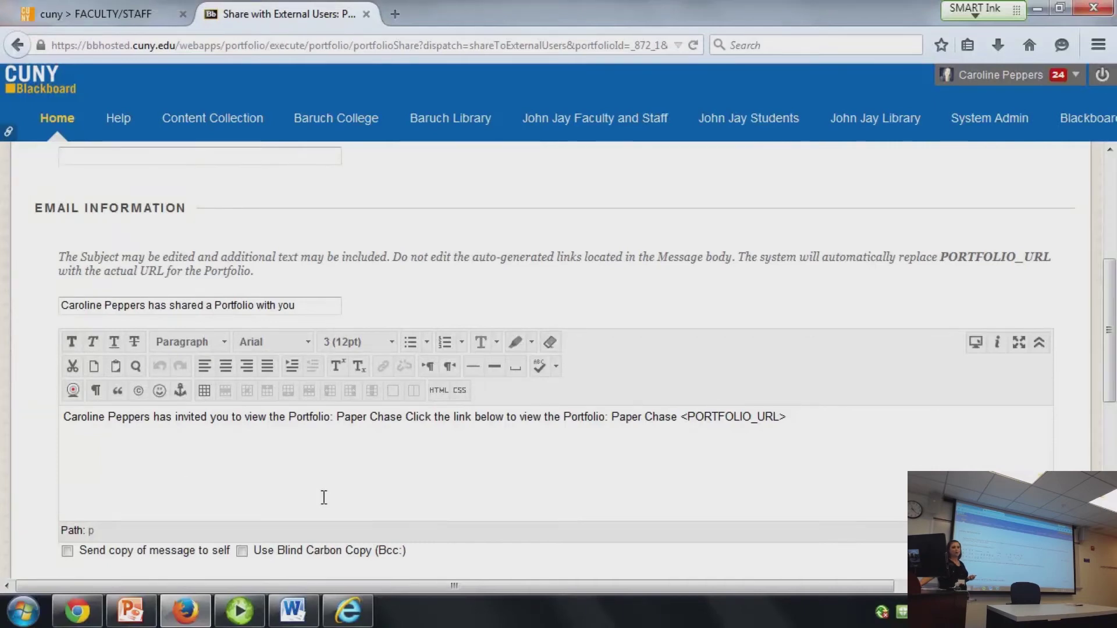
scroll(324, 497, down, 1)
scroll(324, 497, down, 2)
scroll(318, 497, down, 4)
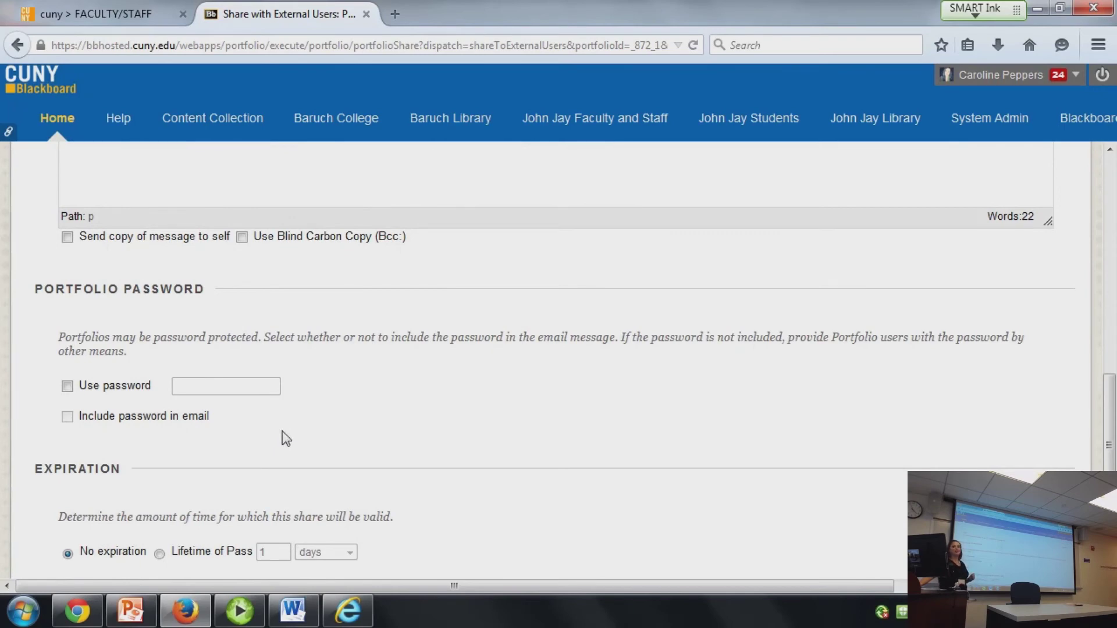
scroll(286, 438, down, 1)
scroll(285, 438, down, 2)
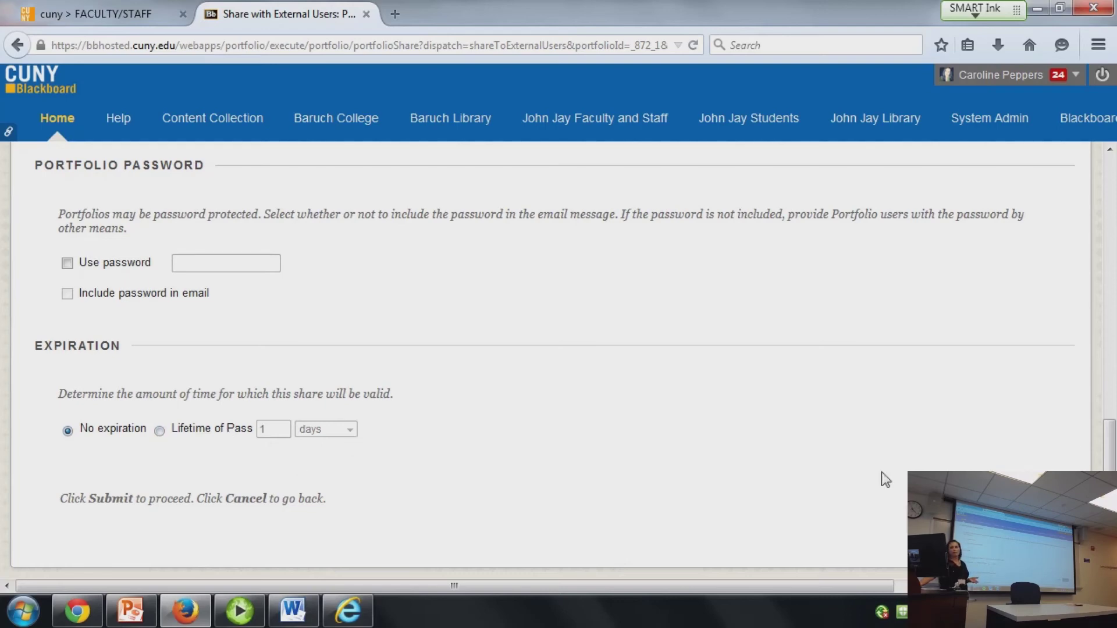
click(1023, 527)
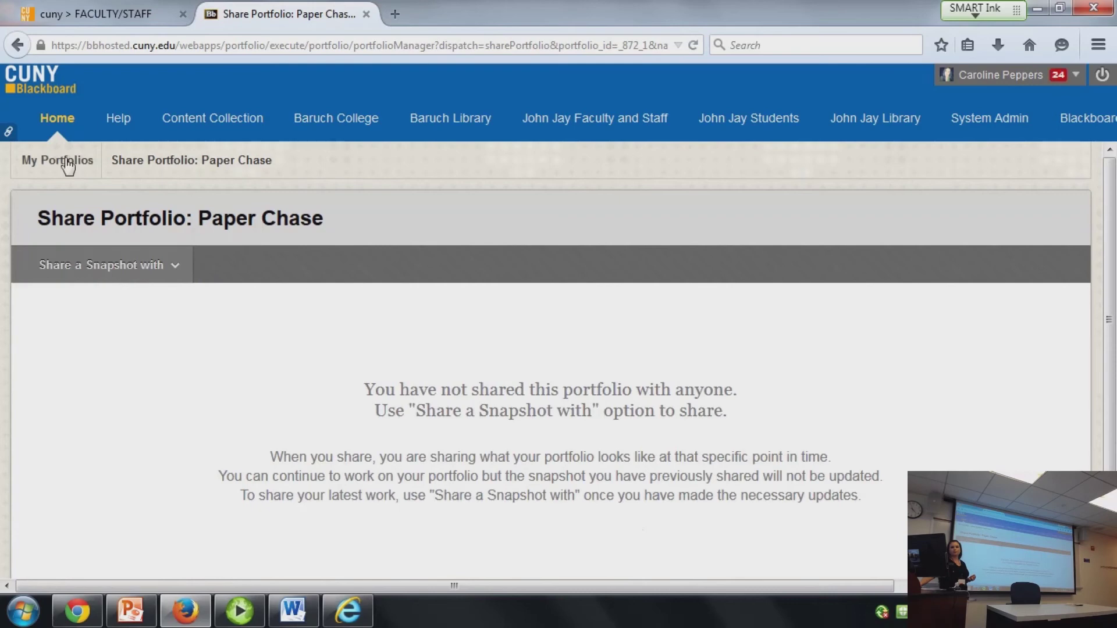
click(61, 162)
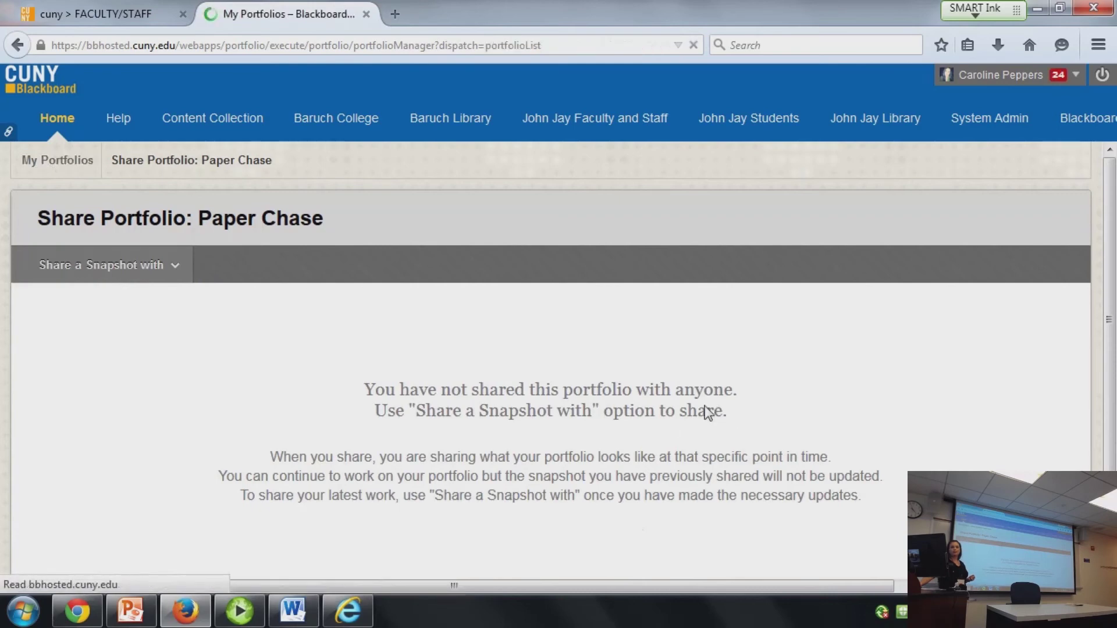
Step: Package the Paper Chase portfolio for download, and dismiss the download without opening or saving PortfolioDownload.zip
click(319, 468)
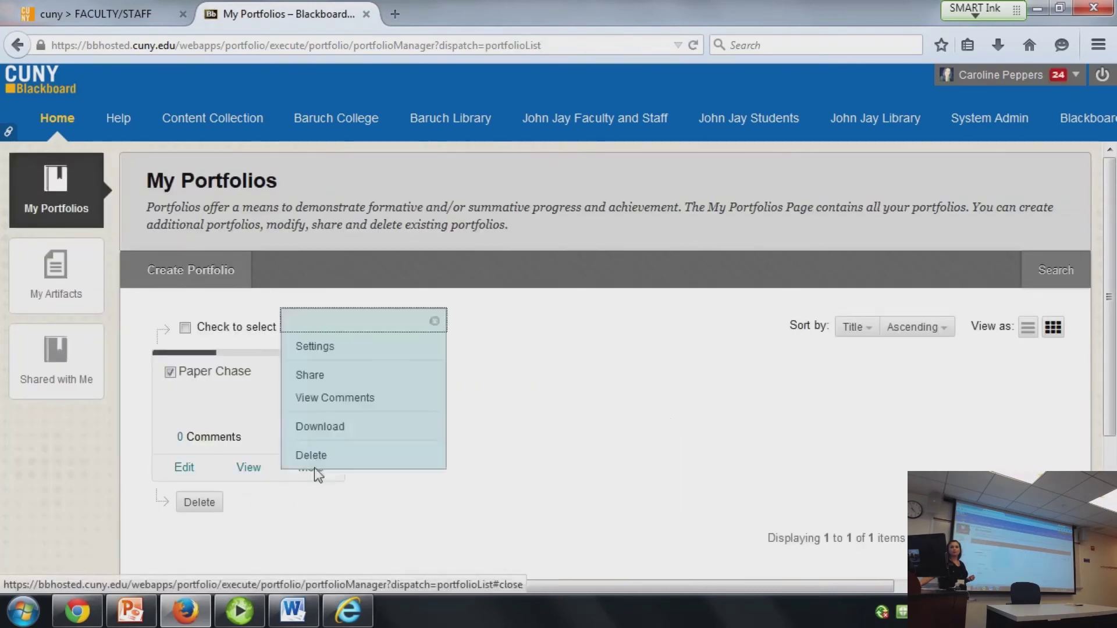
click(373, 428)
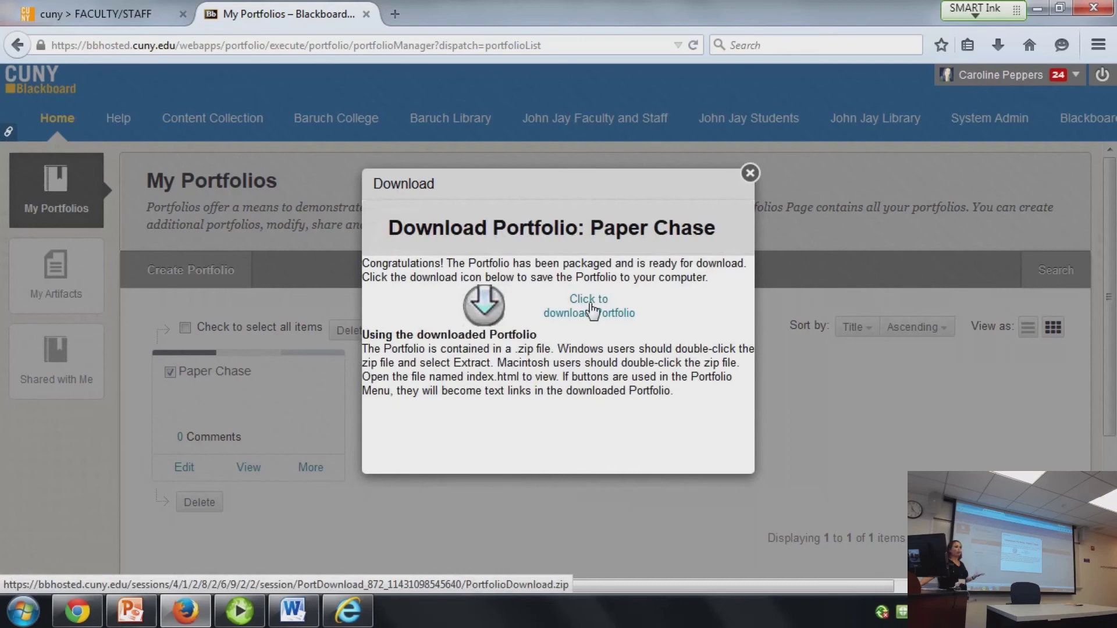
click(591, 311)
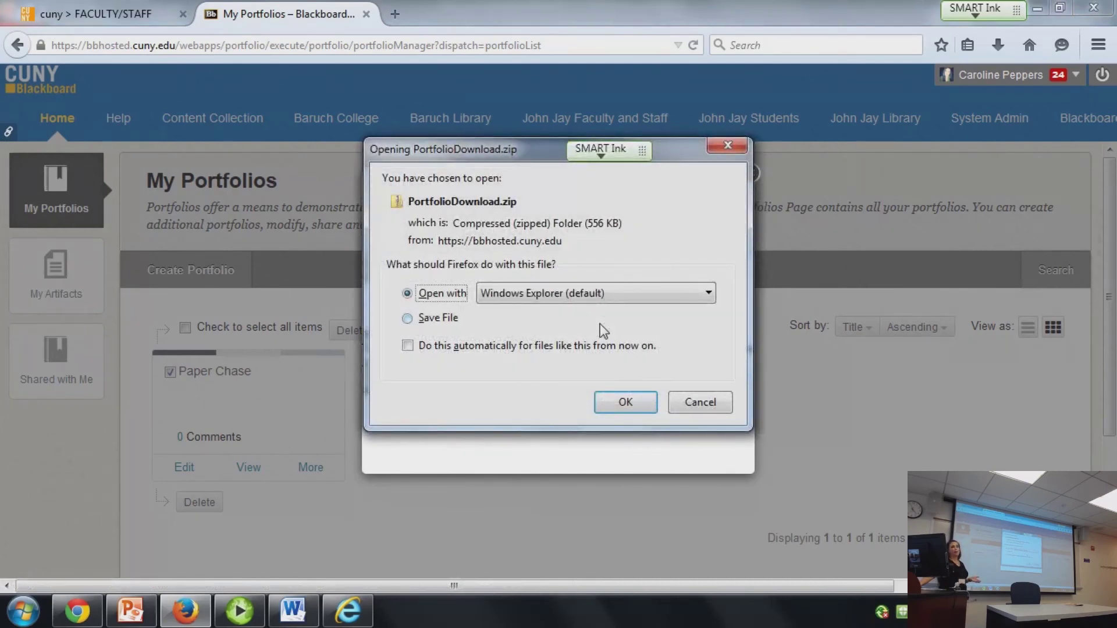
click(722, 402)
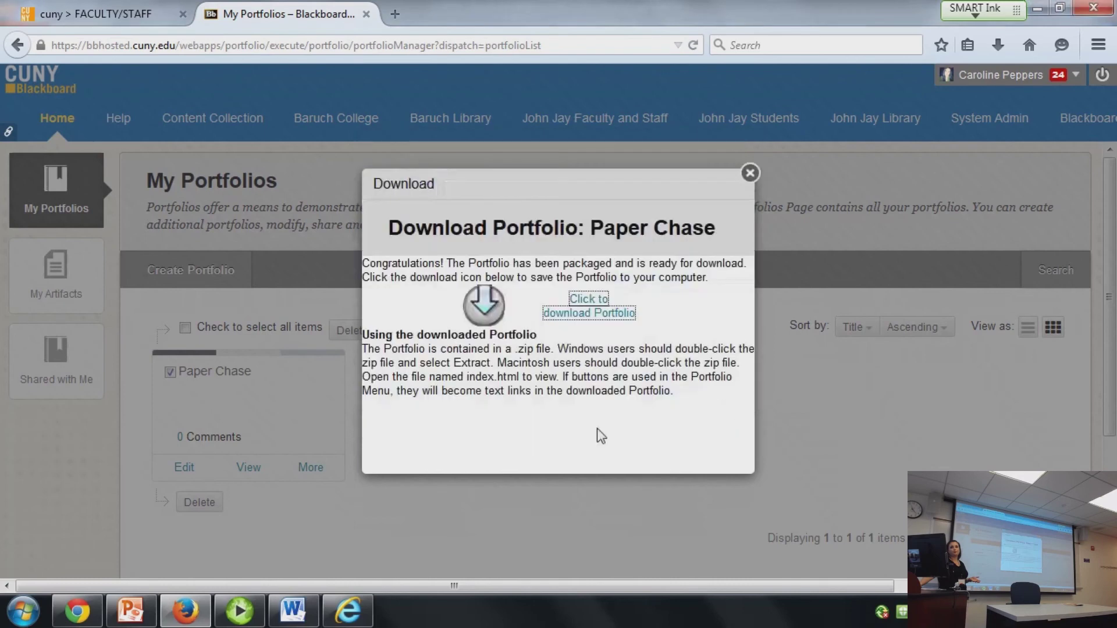
click(749, 173)
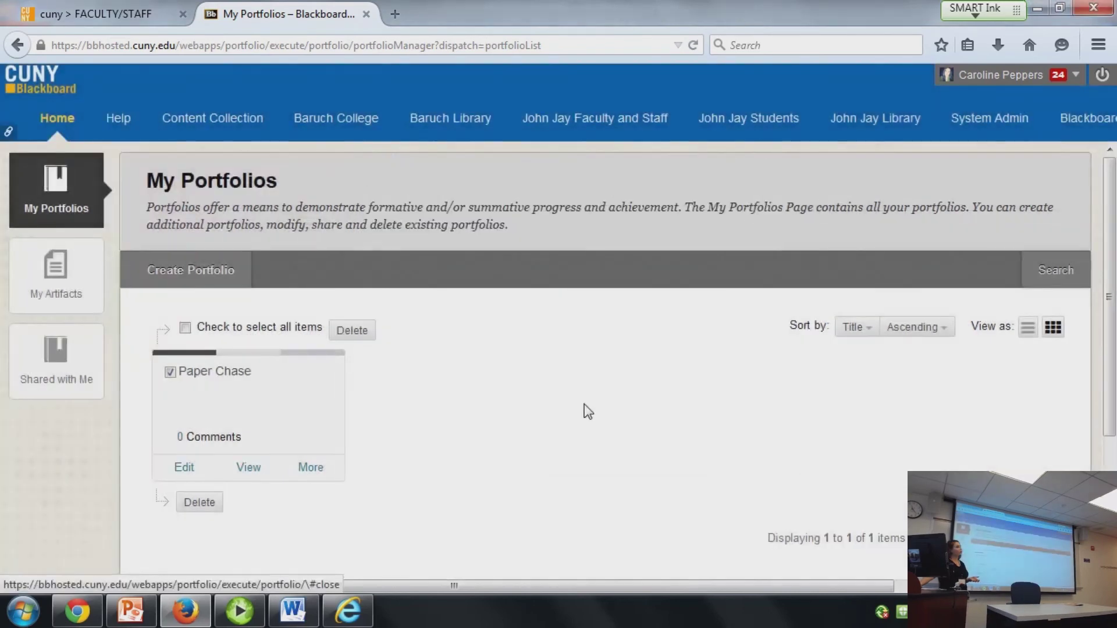